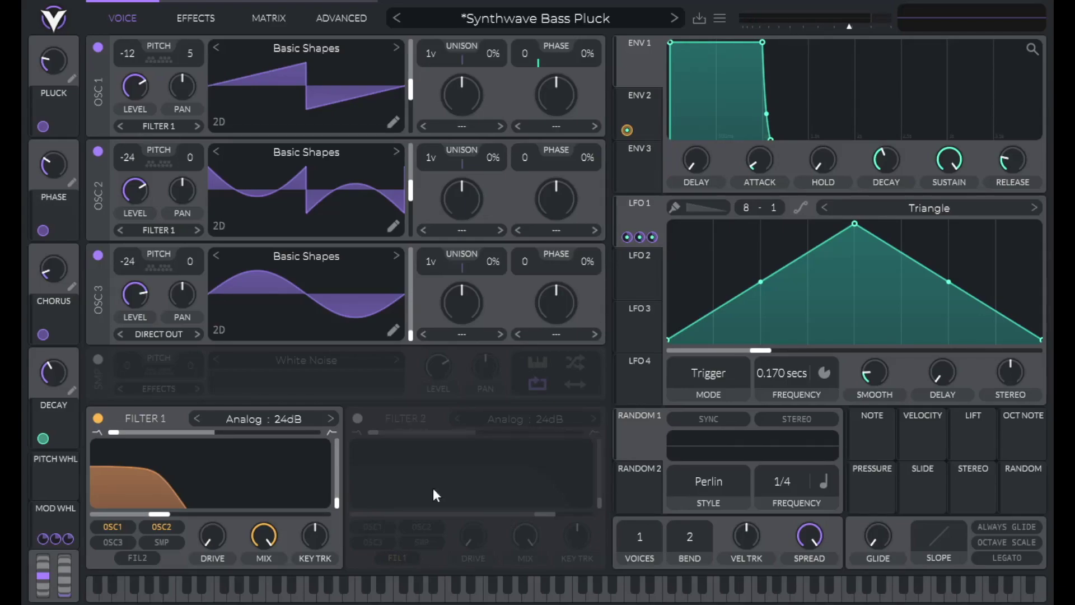
# - Open the preset menu beside the Synthwave Bass Pluck preset name
pyautogui.click(719, 18)
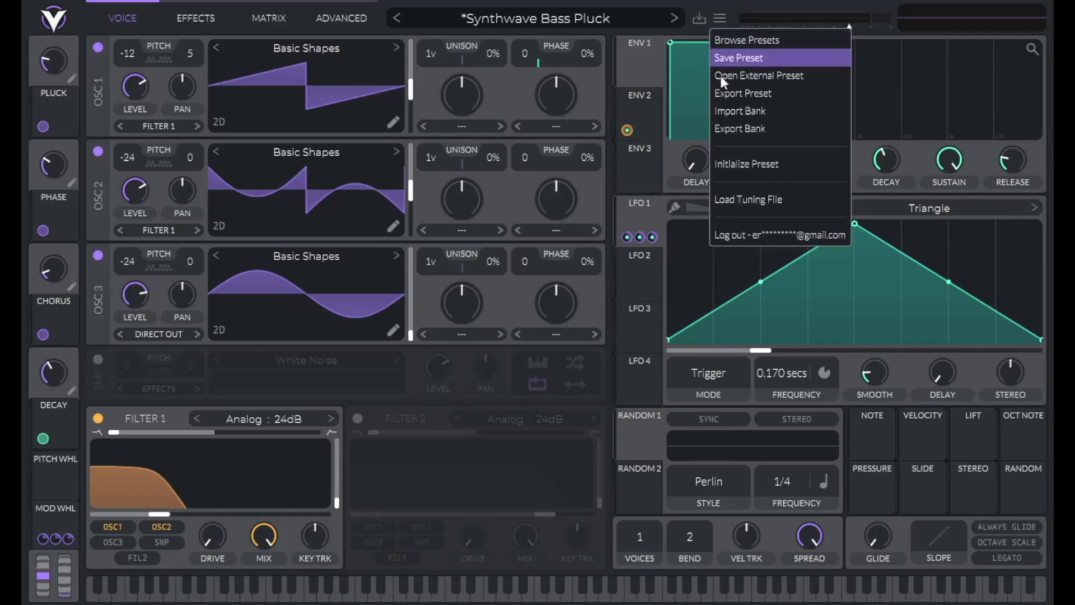
# - Initialize the preset and load a Basic Shapes saw wave on oscillator 1
pyautogui.click(733, 164)
pyautogui.click(285, 49)
pyautogui.click(691, 75)
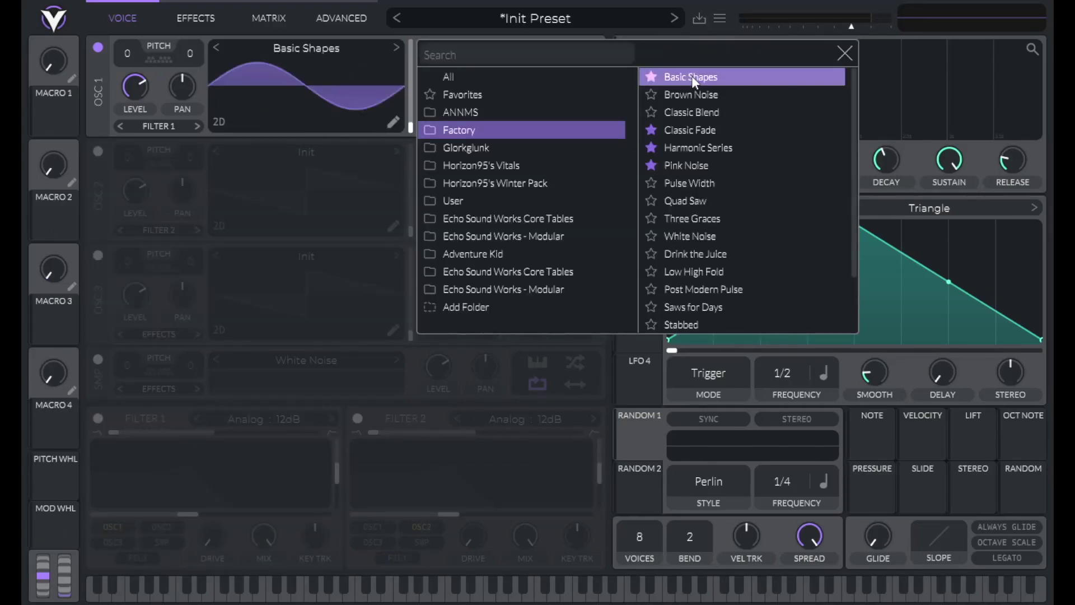
pyautogui.click(843, 50)
pyautogui.moveTo(412, 127); pyautogui.dragTo(409, 81)
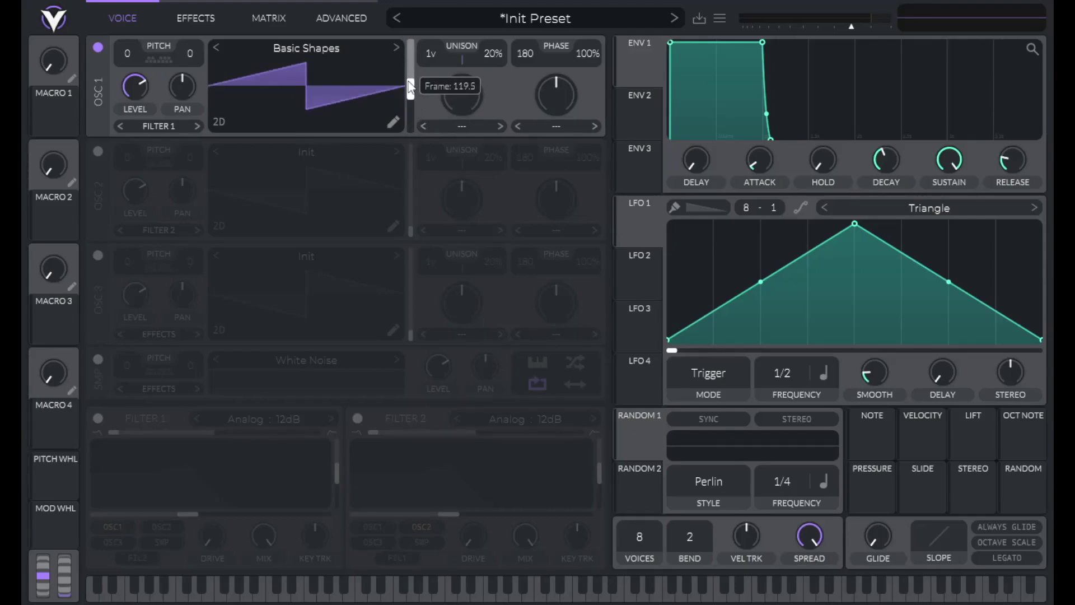
# - Set oscillator 1 to -12 semitones, phase 0, 0% phase randomization, and enable oscillator 2
pyautogui.rightClick(131, 50)
pyautogui.click(144, 95)
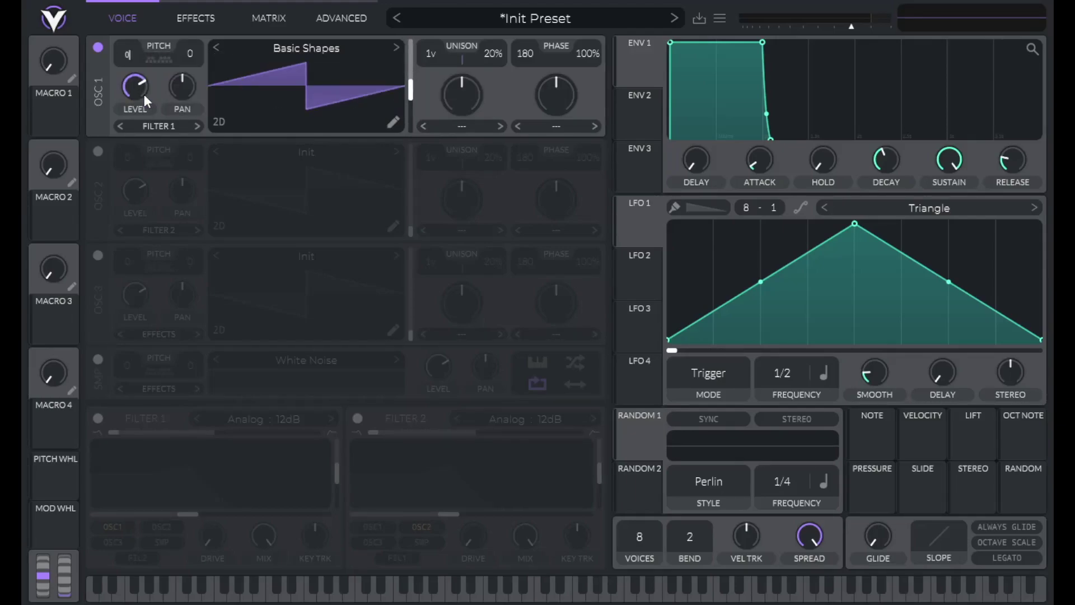
pyautogui.write('-12')
pyautogui.press('Return')
pyautogui.moveTo(525, 46); pyautogui.dragTo(528, 52)
pyautogui.moveTo(597, 41); pyautogui.dragTo(607, 409)
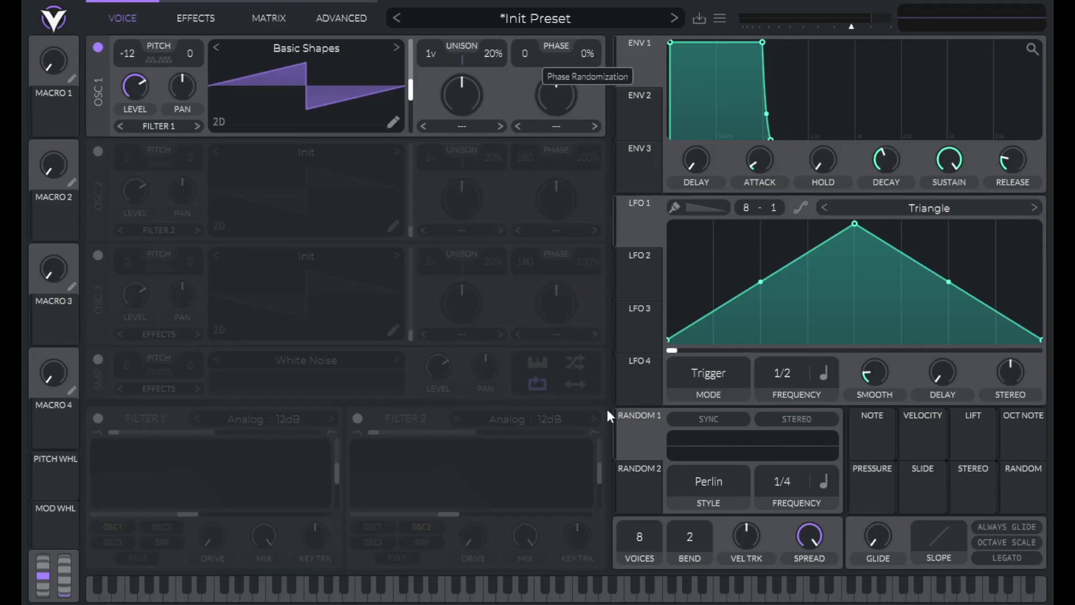
pyautogui.click(98, 151)
# - Set oscillator 2's pitch to -24 semitones
pyautogui.rightClick(125, 157)
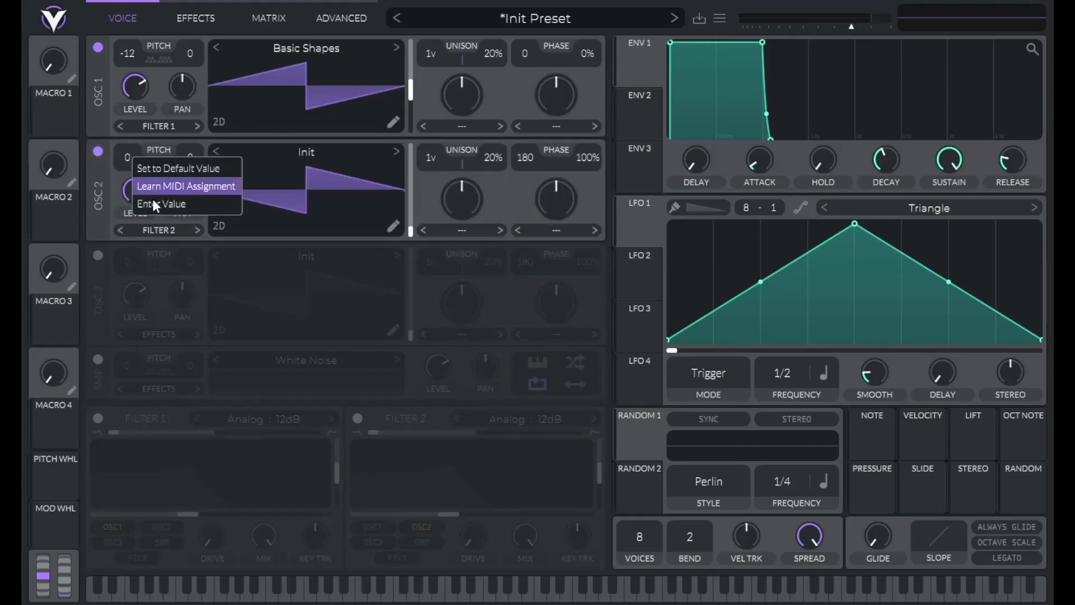
pyautogui.click(157, 209)
pyautogui.press('BackSpace')
pyautogui.write('-24')
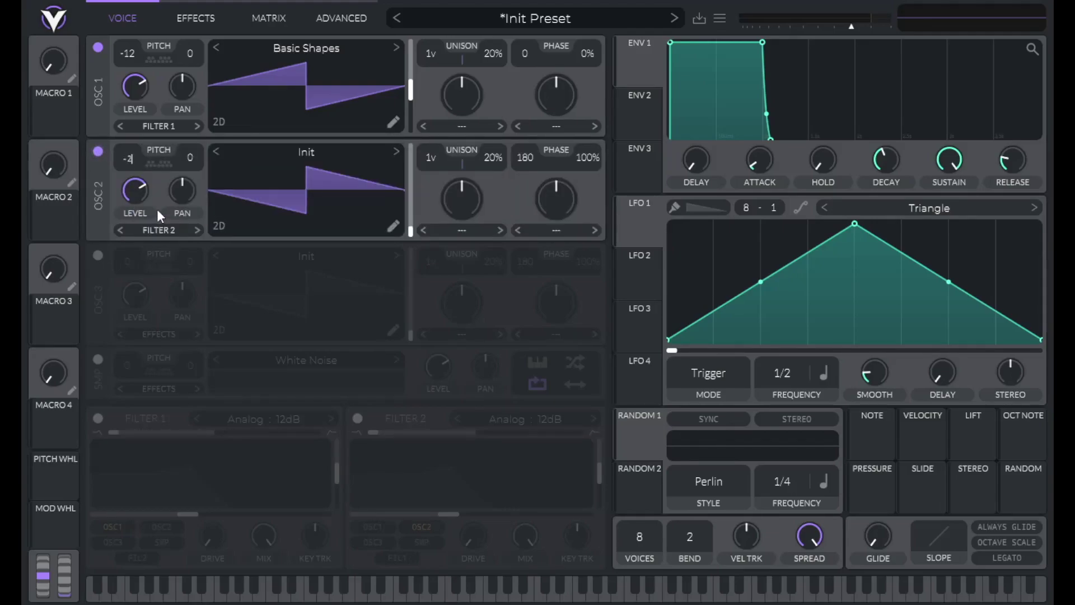
pyautogui.press('Return')
# - Load a Basic Shapes square on oscillator 2 with phase 0 and 0% randomization
pyautogui.click(310, 146)
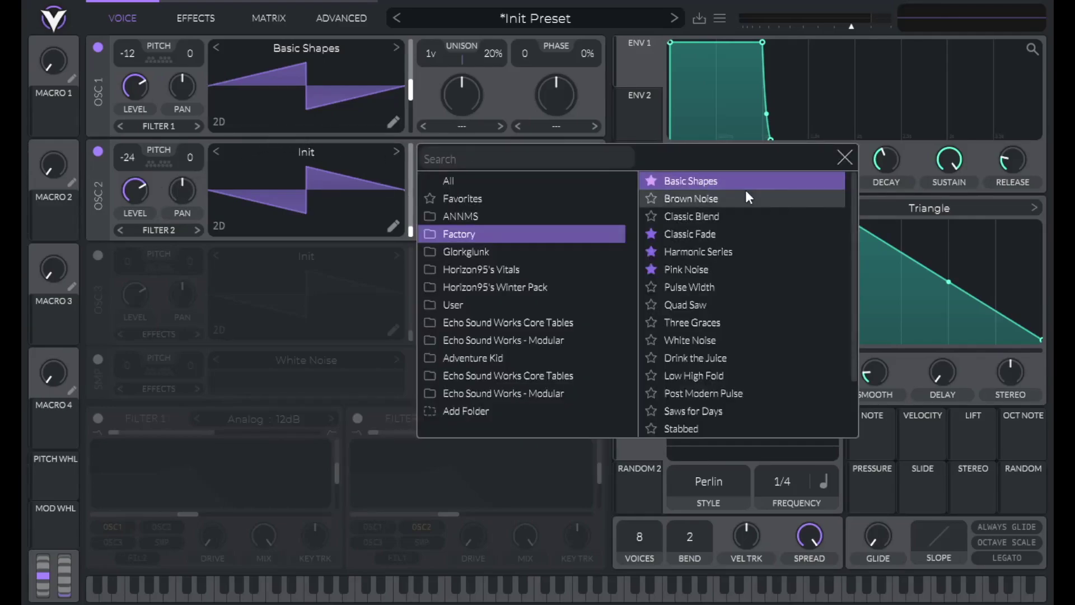
pyautogui.click(750, 178)
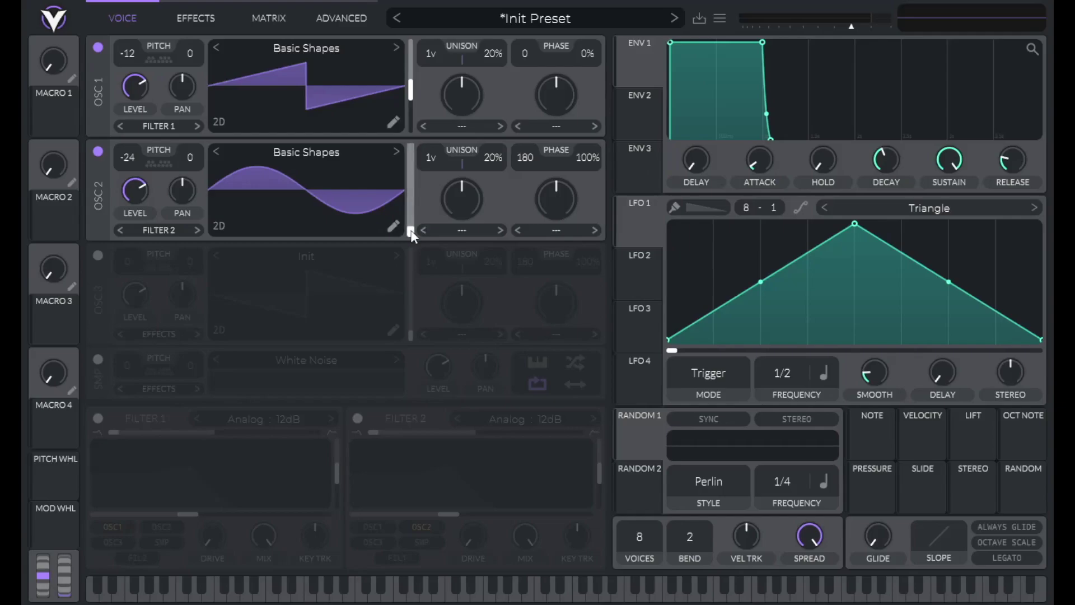
pyautogui.moveTo(412, 212); pyautogui.dragTo(419, 171)
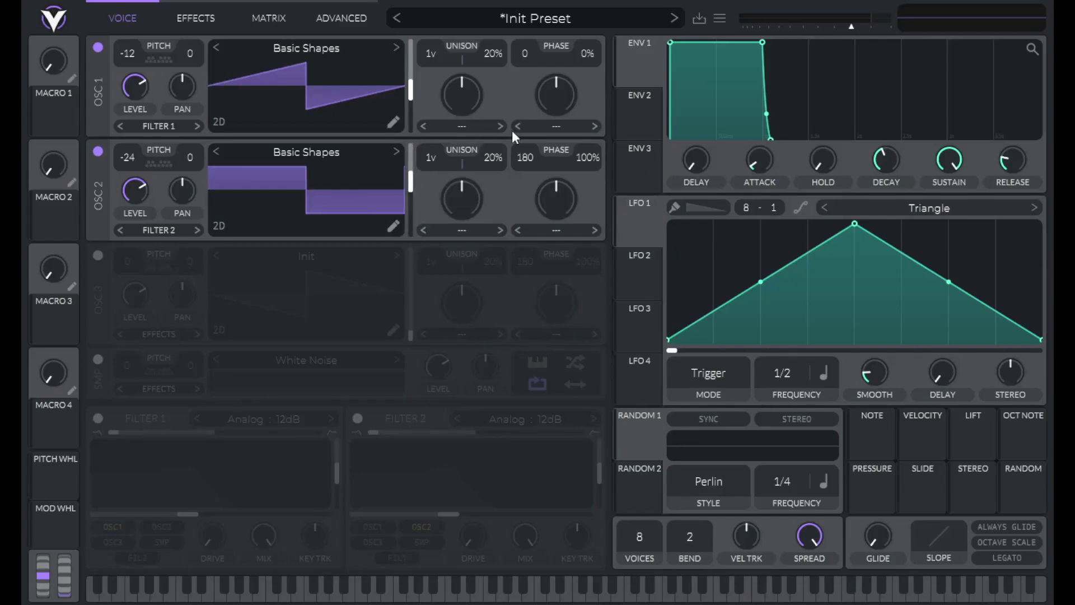
pyautogui.moveTo(527, 152); pyautogui.dragTo(531, 282)
pyautogui.moveTo(589, 160); pyautogui.dragTo(589, 210)
pyautogui.click(393, 228)
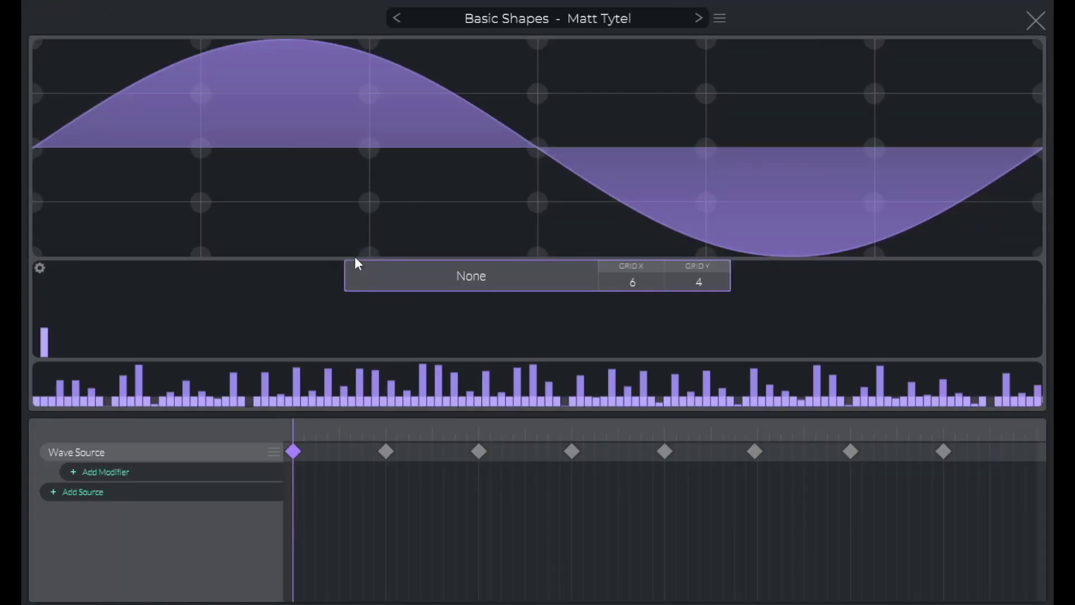
# - Remove the fundamental harmonic from oscillator 2's square keyframe and close the wavetable editor
pyautogui.click(664, 452)
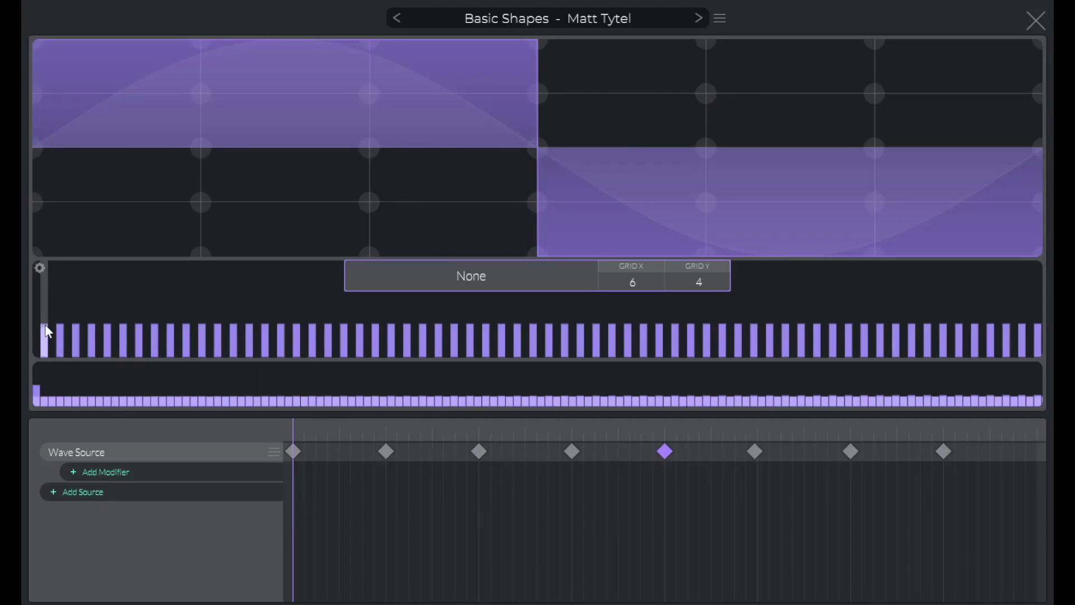
pyautogui.moveTo(48, 332); pyautogui.dragTo(43, 364)
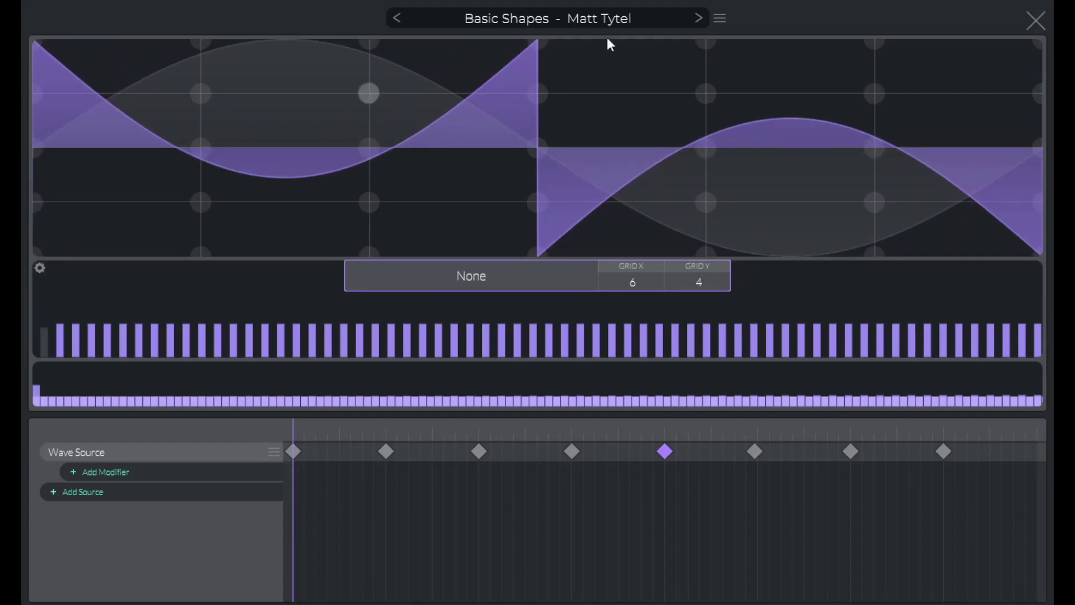
pyautogui.click(1033, 22)
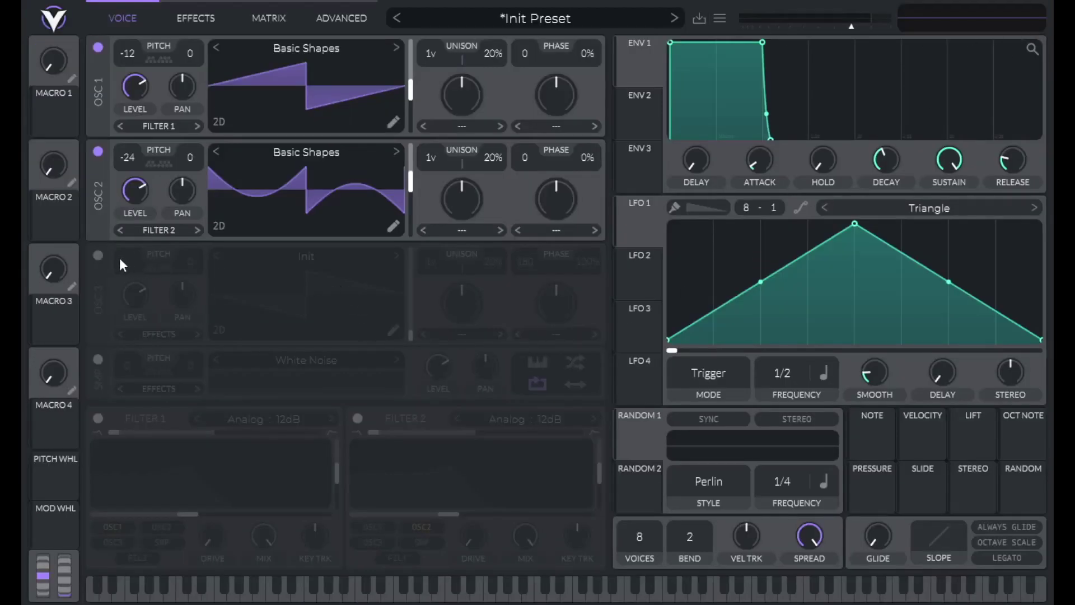
# - Enable oscillator 3 and load the Basic Shapes wavetable on it
pyautogui.click(98, 256)
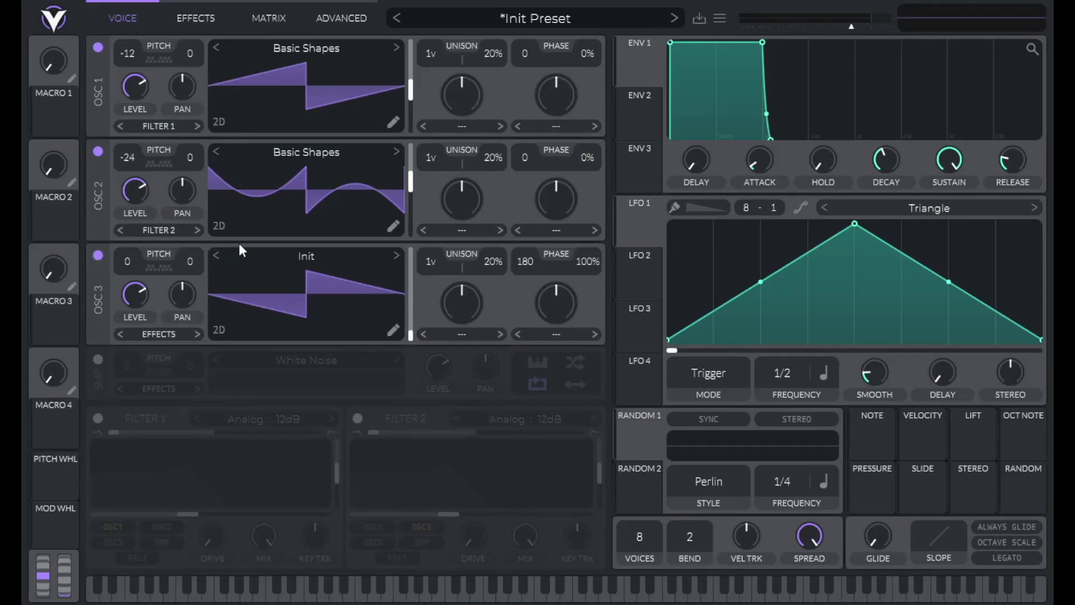
pyautogui.click(311, 253)
pyautogui.click(681, 284)
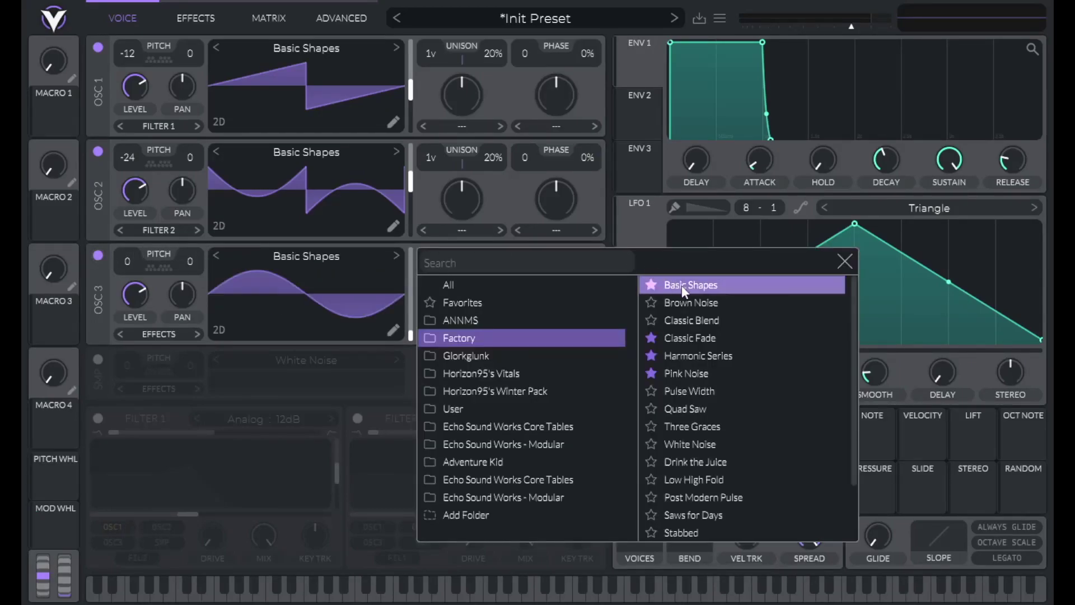
pyautogui.click(844, 262)
# - Set oscillator 3 to -24 semitones, phase 0, 0% randomization, routed to Direct Out
pyautogui.rightClick(123, 263)
pyautogui.click(147, 308)
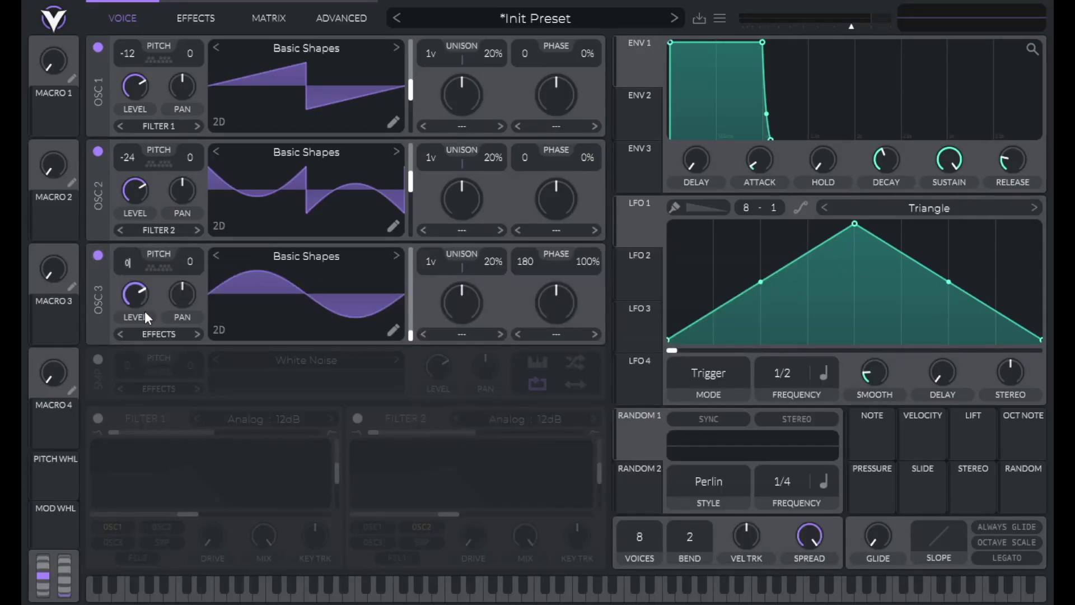
pyautogui.write('-24')
pyautogui.press('Return')
pyautogui.moveTo(525, 262); pyautogui.dragTo(549, 466)
pyautogui.moveTo(584, 266); pyautogui.dragTo(575, 530)
pyautogui.click(161, 334)
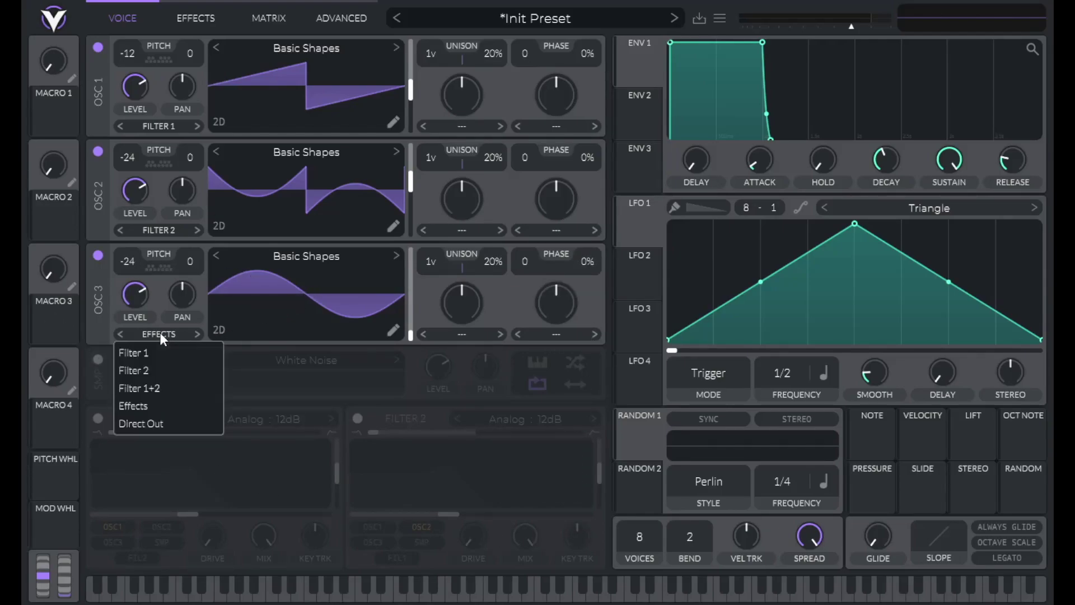
pyautogui.click(150, 425)
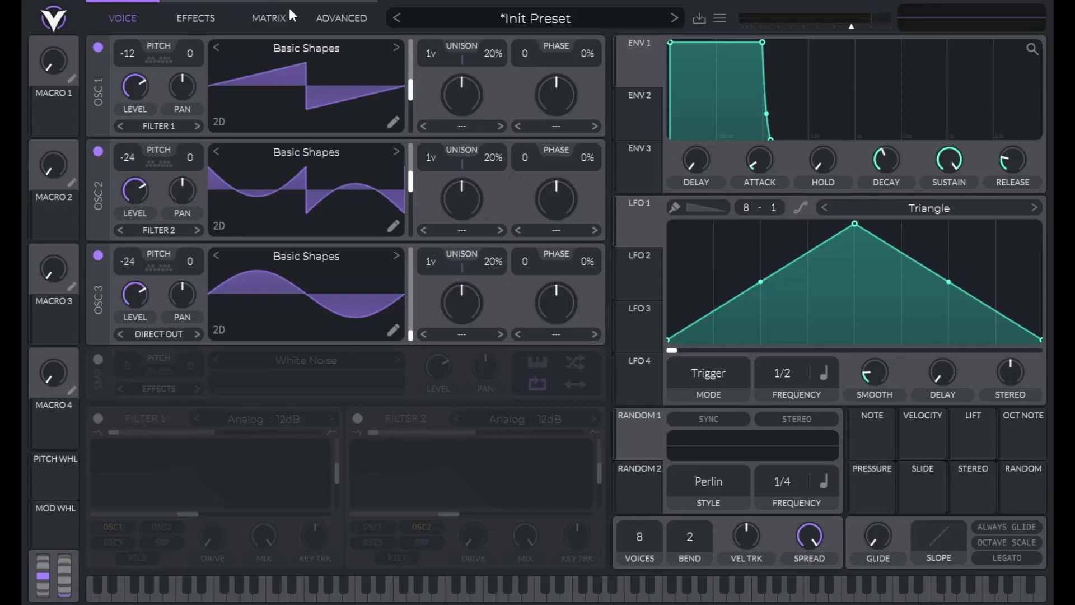
# - Assign Macro 2 to modulate oscillator 1's phase
pyautogui.moveTo(53, 218); pyautogui.dragTo(526, 56)
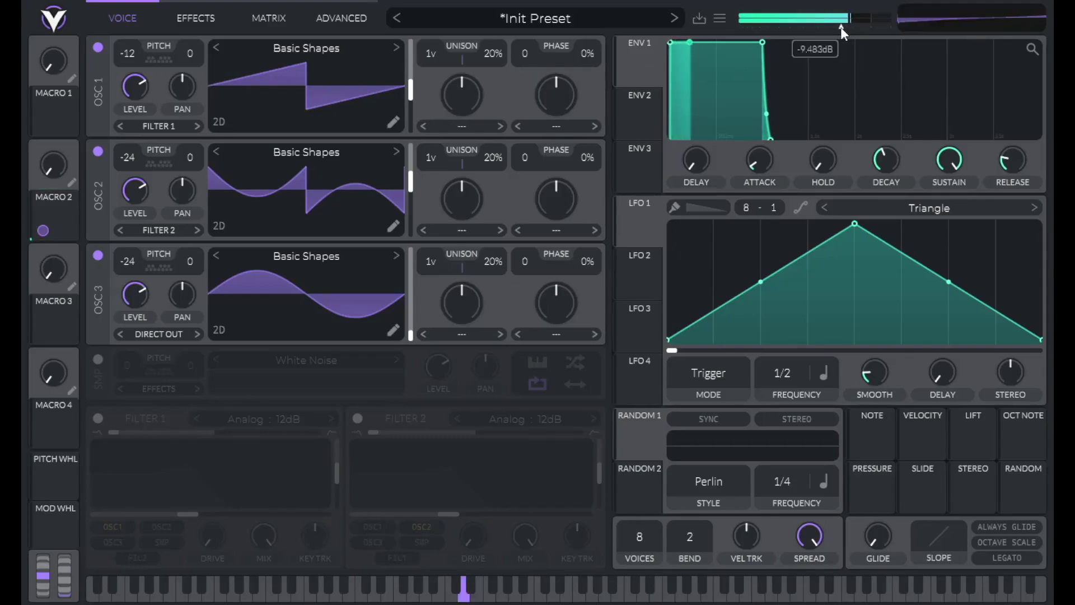
pyautogui.scroll(1, 840, 31)
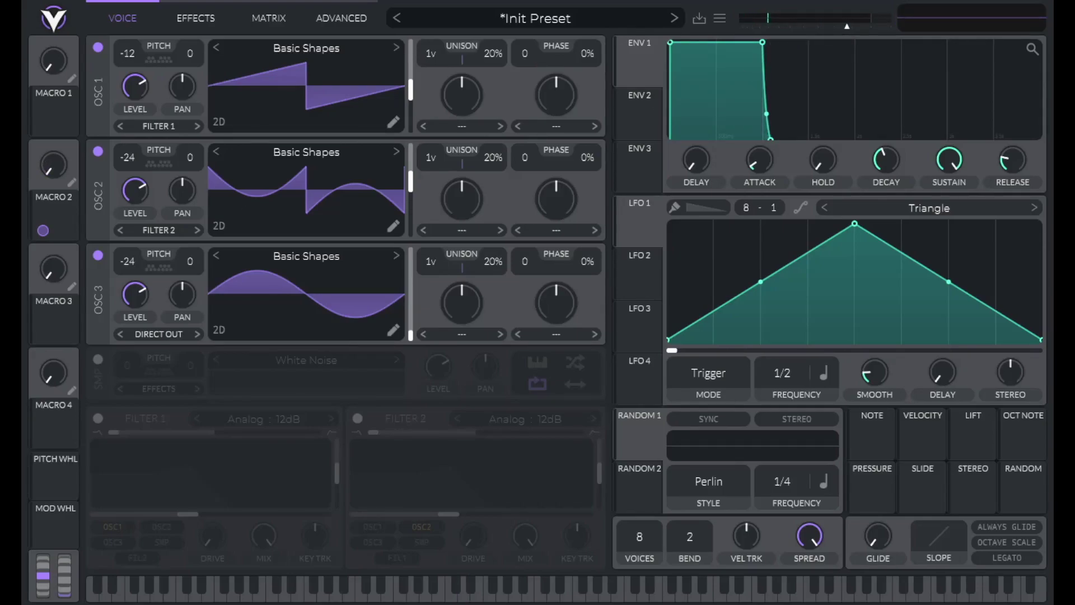
# - Set the Phase macro to 0.305 and reduce polyphony from 8 voices to 1
pyautogui.rightClick(54, 164)
pyautogui.click(72, 228)
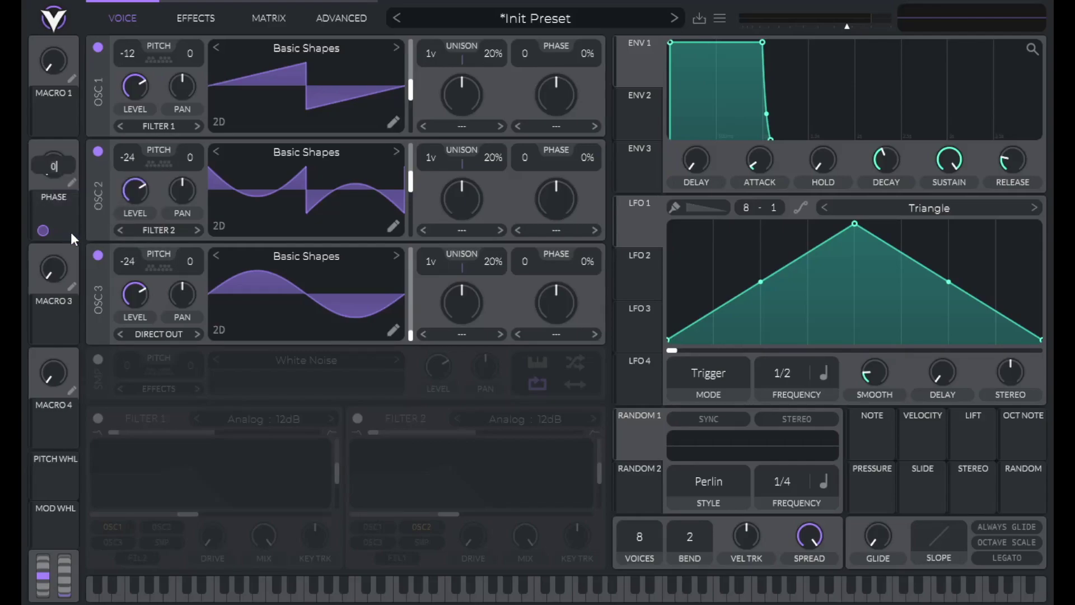
pyautogui.write('.305')
pyautogui.press('Return')
pyautogui.moveTo(643, 537); pyautogui.dragTo(643, 560)
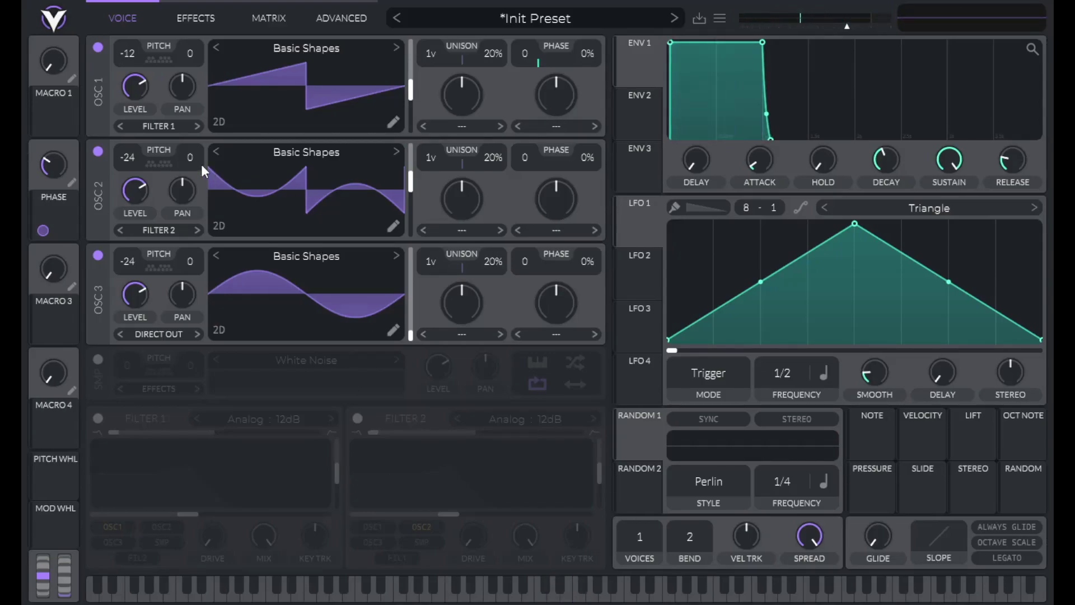
# - Enable Filter 1 using the Analog 24dB model with resonance fully down
pyautogui.click(99, 419)
pyautogui.click(275, 419)
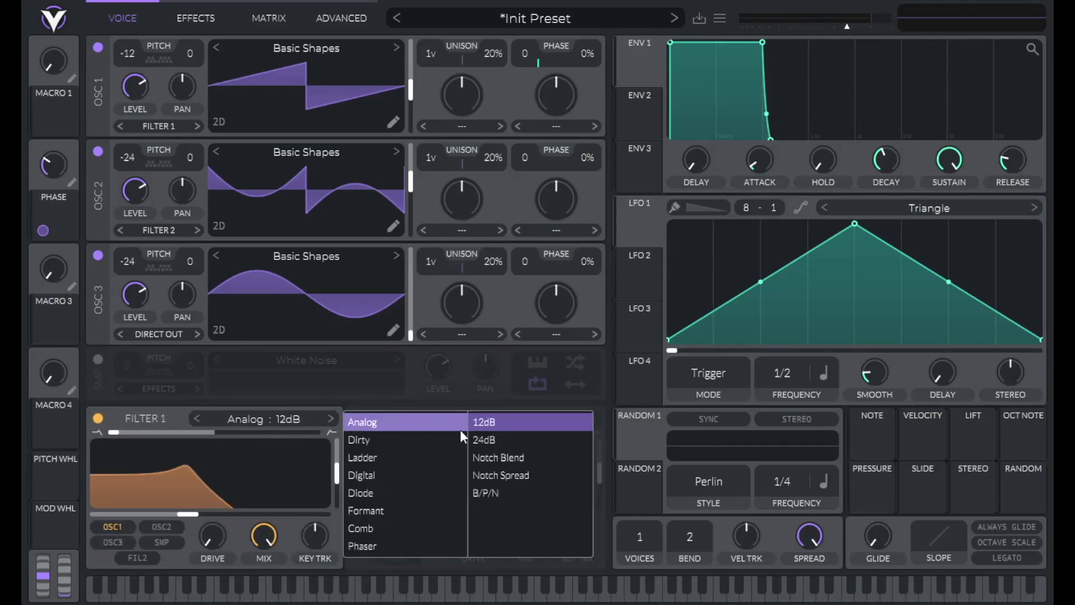
pyautogui.click(484, 440)
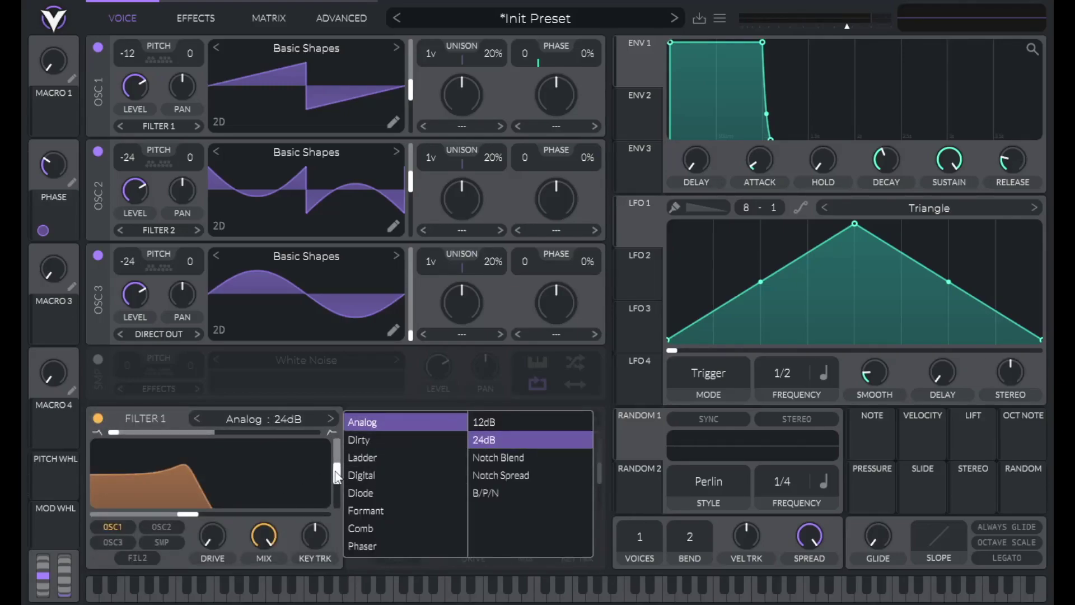
pyautogui.moveTo(334, 473); pyautogui.dragTo(328, 566)
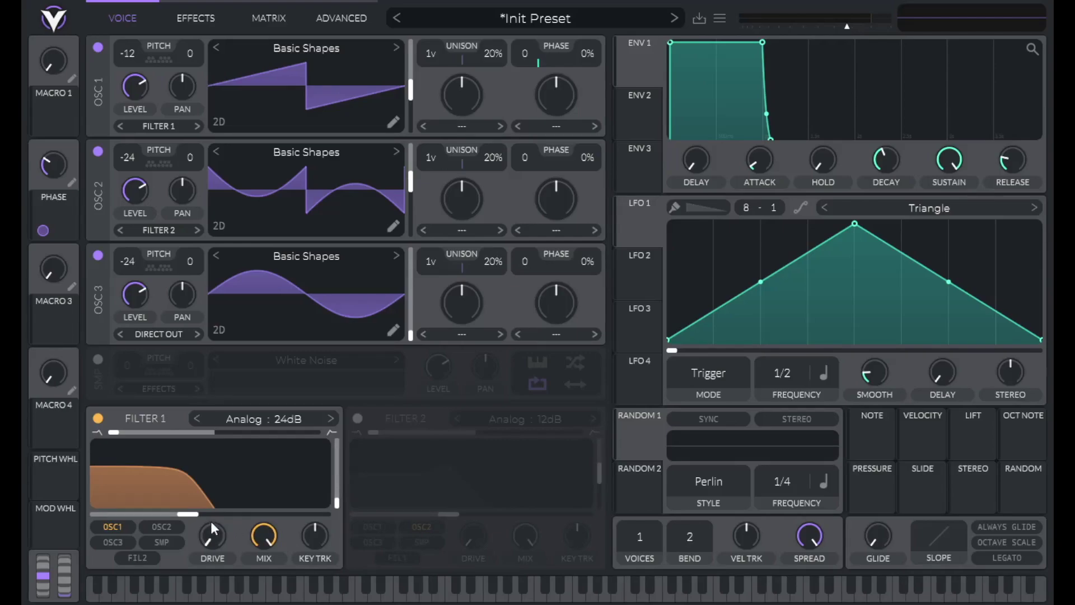
# - Lower Filter 1's cutoff by entering a value of -1
pyautogui.rightClick(184, 513)
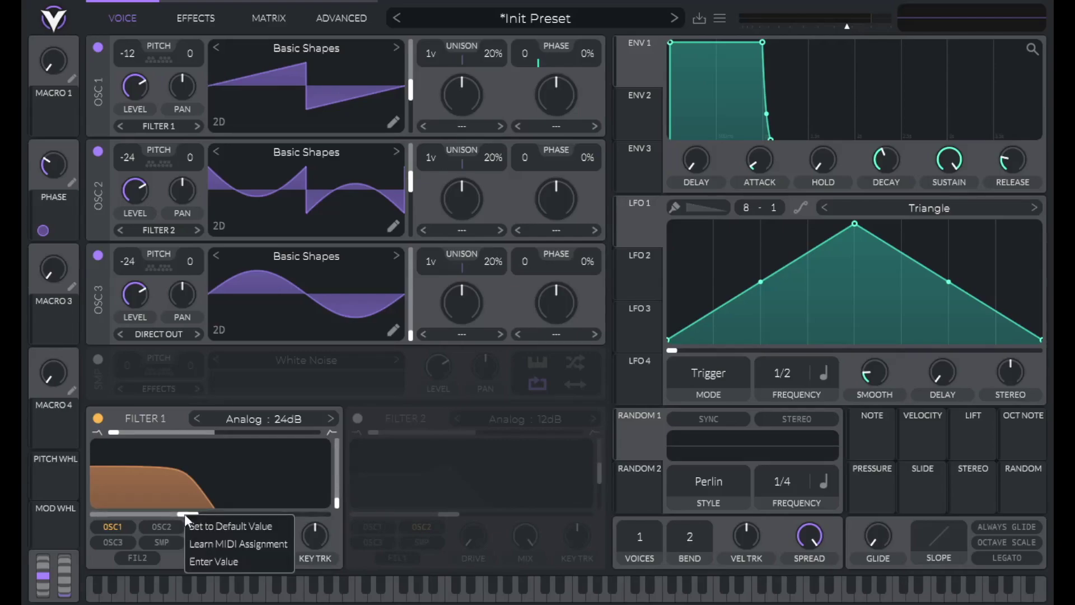
pyautogui.click(201, 562)
pyautogui.write('-15')
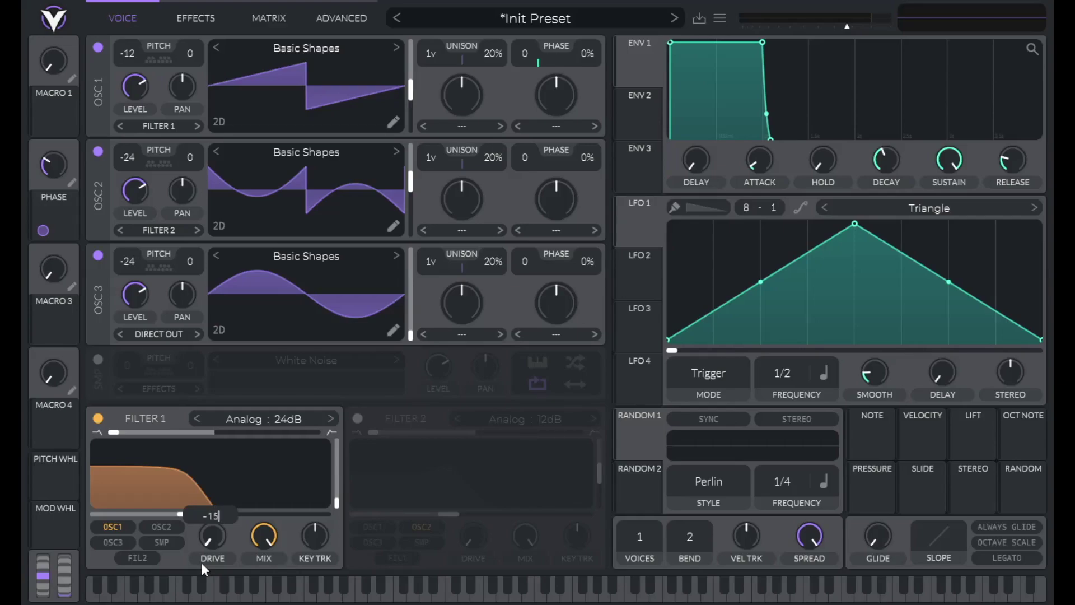
pyautogui.press('Return')
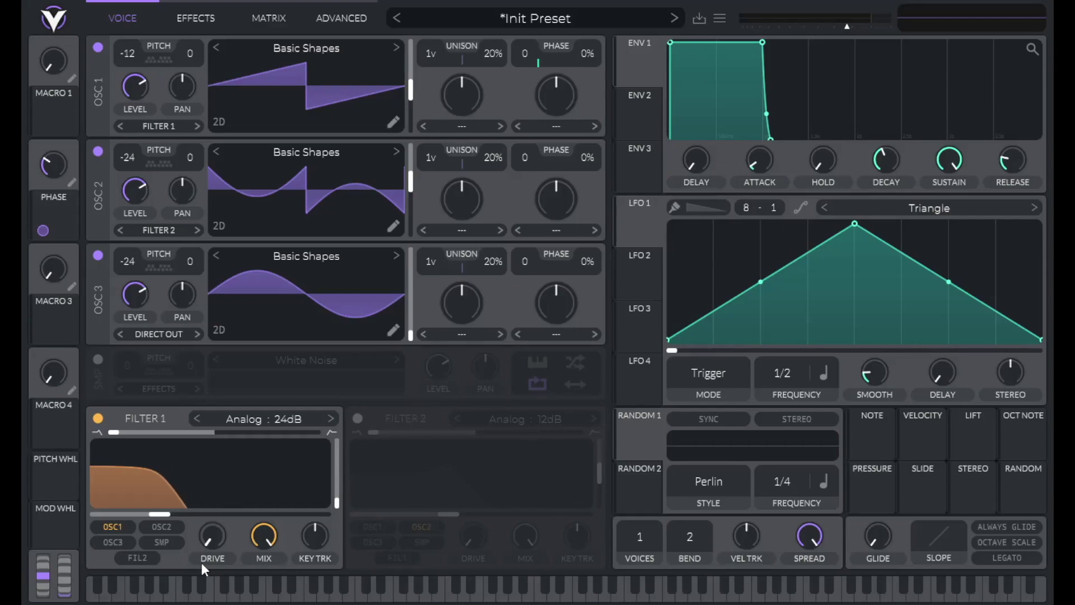
pyautogui.click(640, 116)
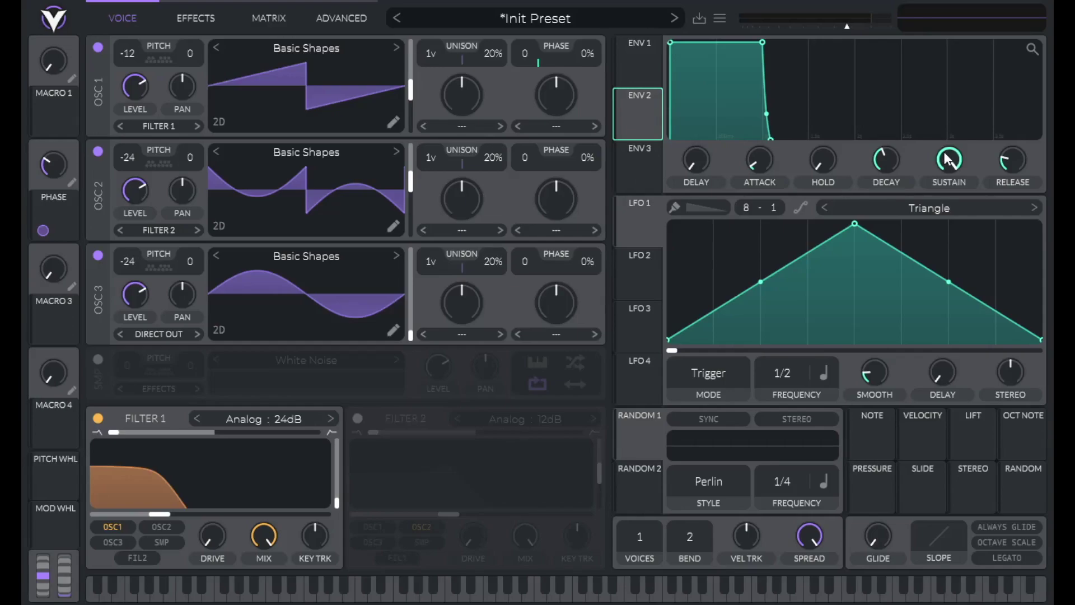
# - Give ENV 2 zero sustain and route it to Filter 1's cutoff with amount 0
pyautogui.moveTo(950, 161); pyautogui.dragTo(842, 284)
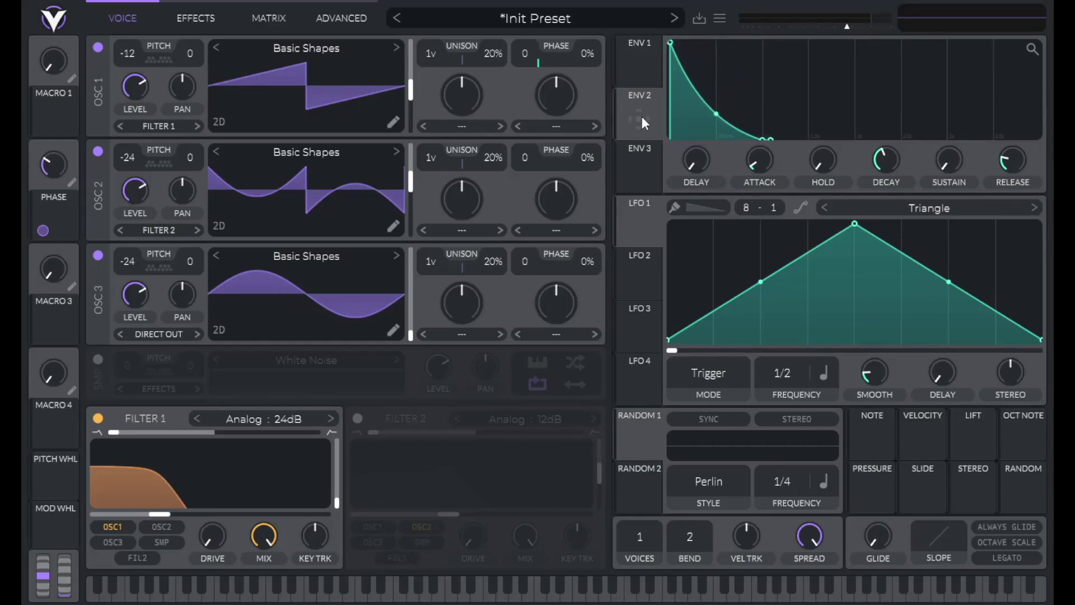
pyautogui.moveTo(638, 116); pyautogui.dragTo(163, 515)
pyautogui.rightClick(627, 128)
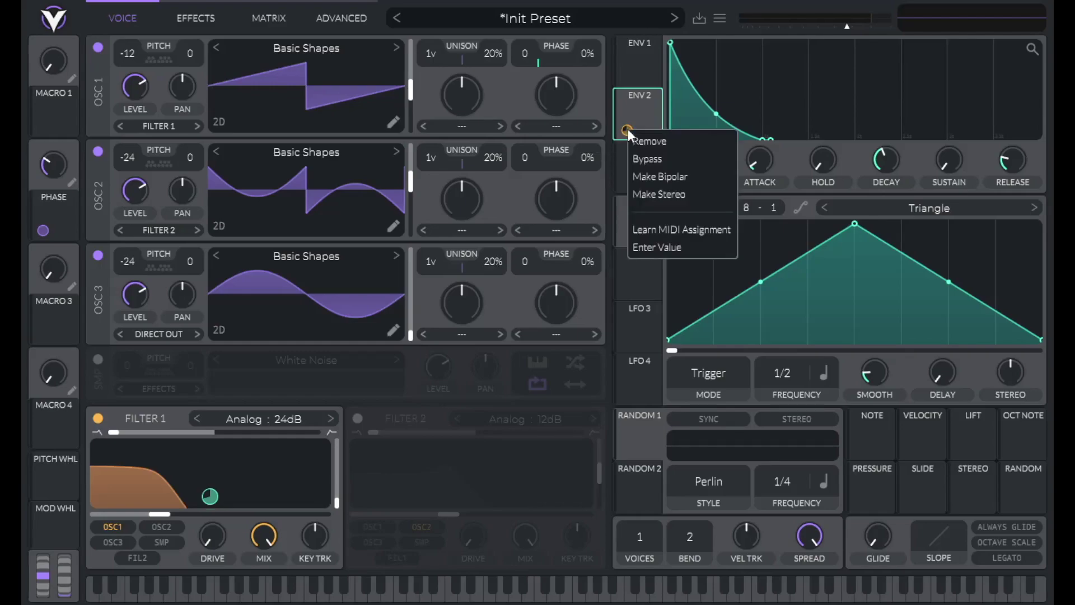
pyautogui.click(658, 244)
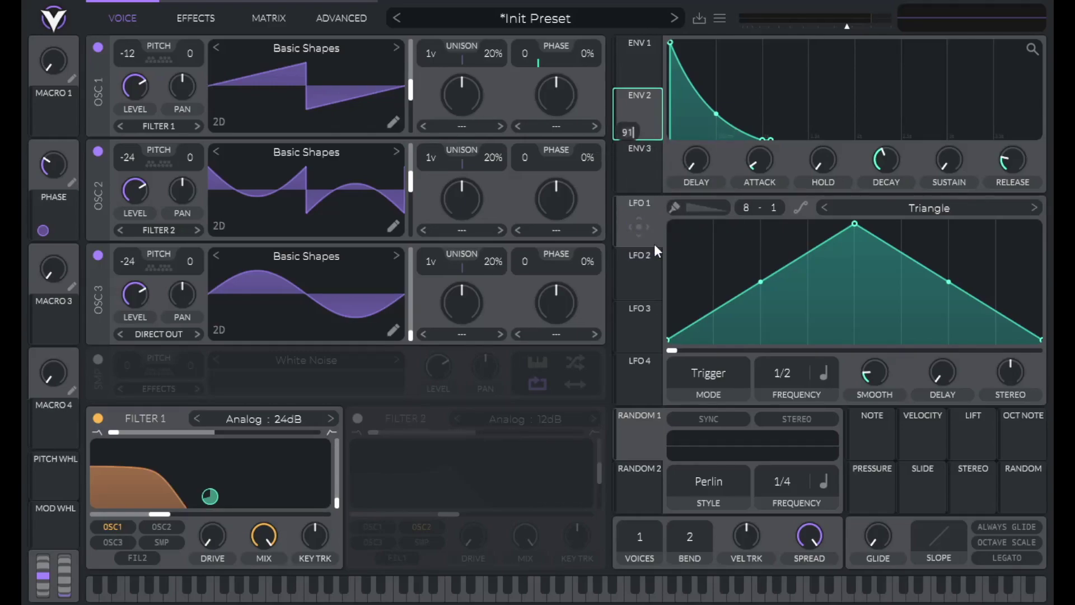
pyautogui.press('BackSpace')
pyautogui.press('BackSpace')
pyautogui.write('0')
pyautogui.press('Return')
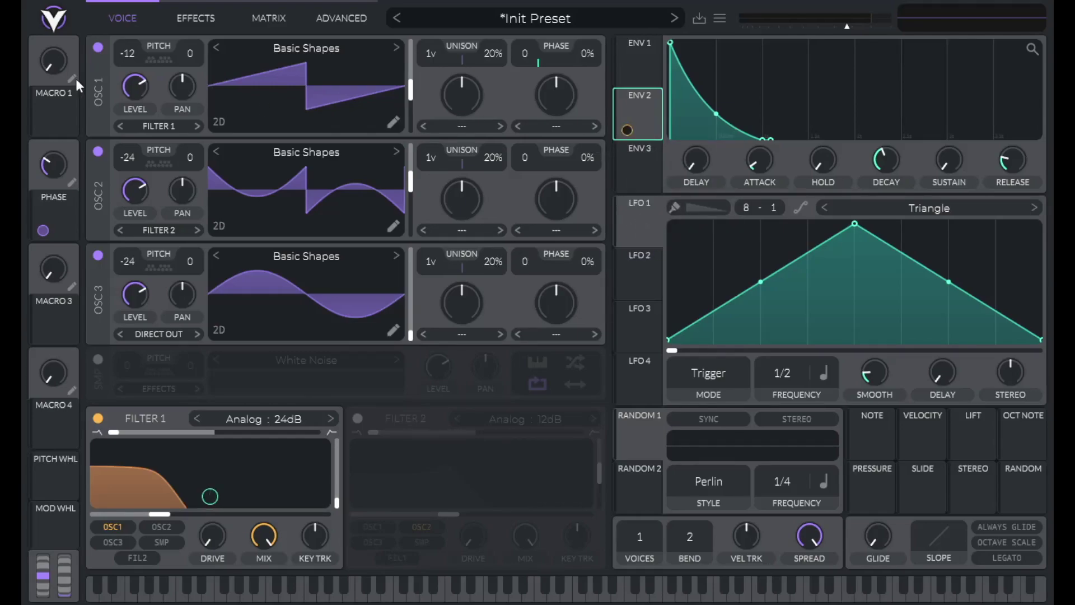
# - Make Macro 1 control ENV 2's cutoff modulation amount and raise Macro 1 to 0.230
pyautogui.moveTo(54, 116); pyautogui.dragTo(627, 130)
pyautogui.moveTo(45, 134)
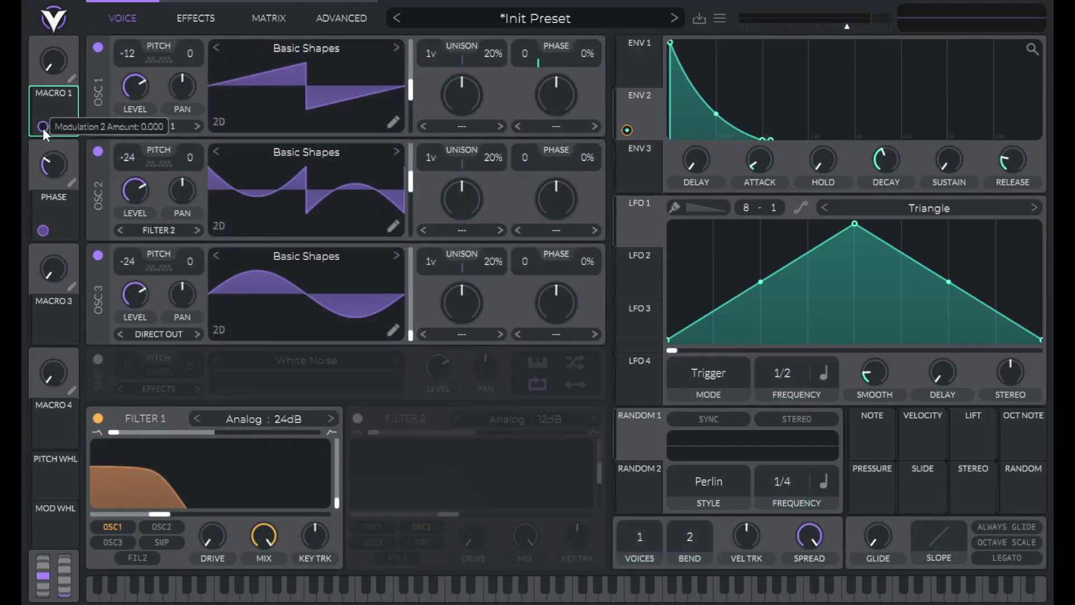
pyautogui.moveTo(45, 134); pyautogui.dragTo(45, 82)
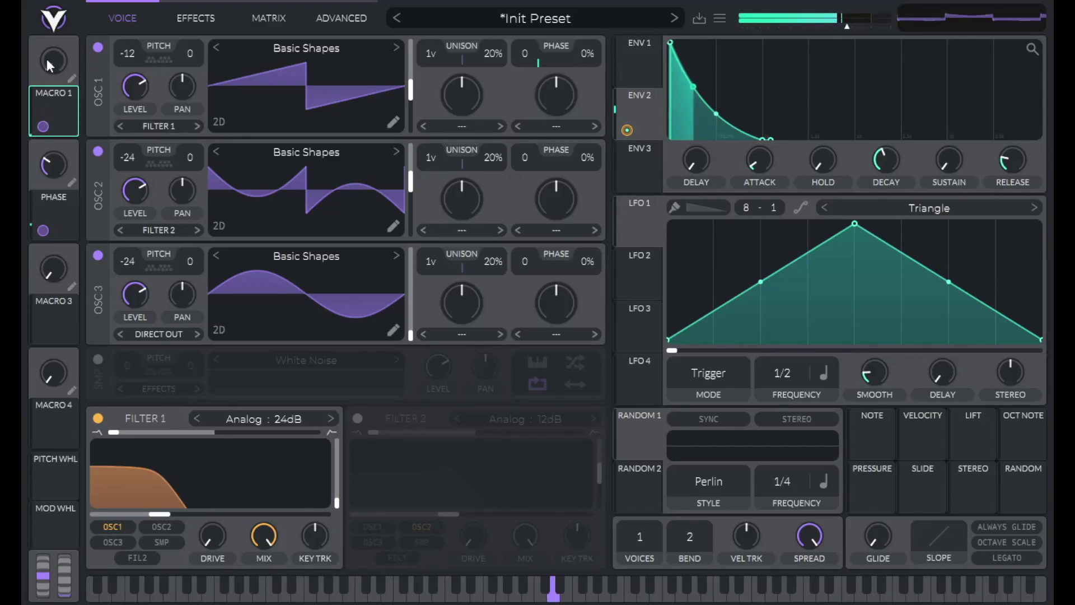
pyautogui.moveTo(55, 65); pyautogui.dragTo(57, 35)
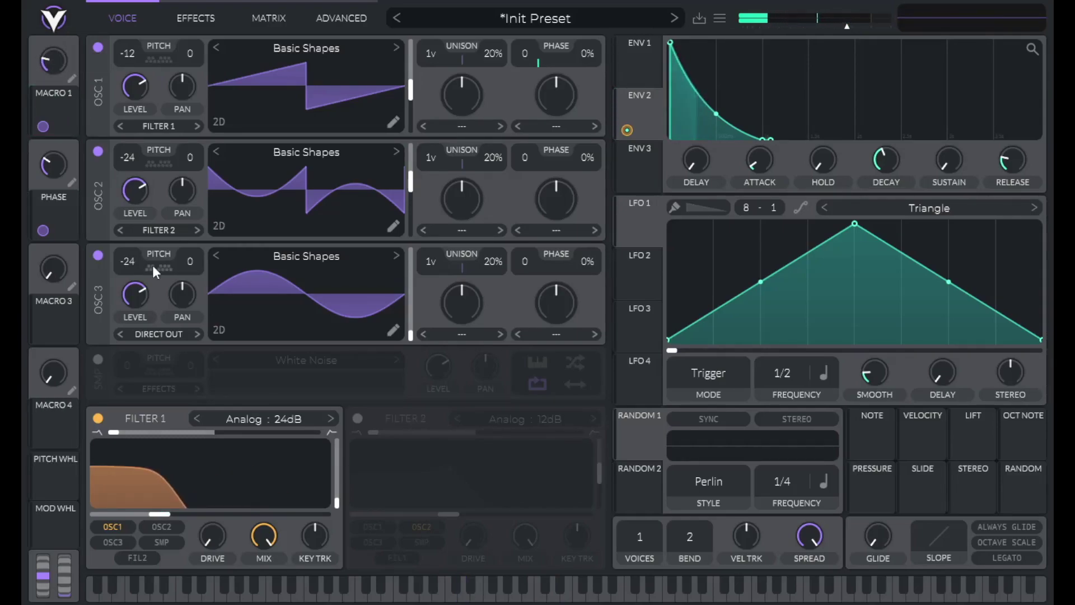
# - Send OSC 2 through Filter 1 and rename Macro 1 to PLUCK
pyautogui.click(162, 526)
pyautogui.moveTo(66, 68); pyautogui.dragTo(43, 65)
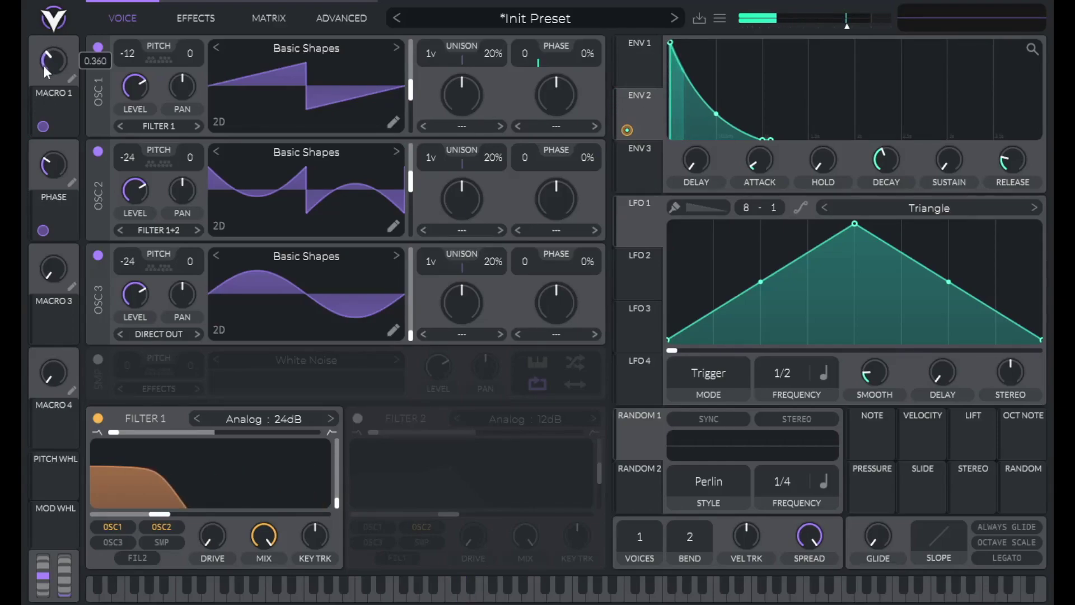
pyautogui.click(73, 77)
pyautogui.write('PLUCK')
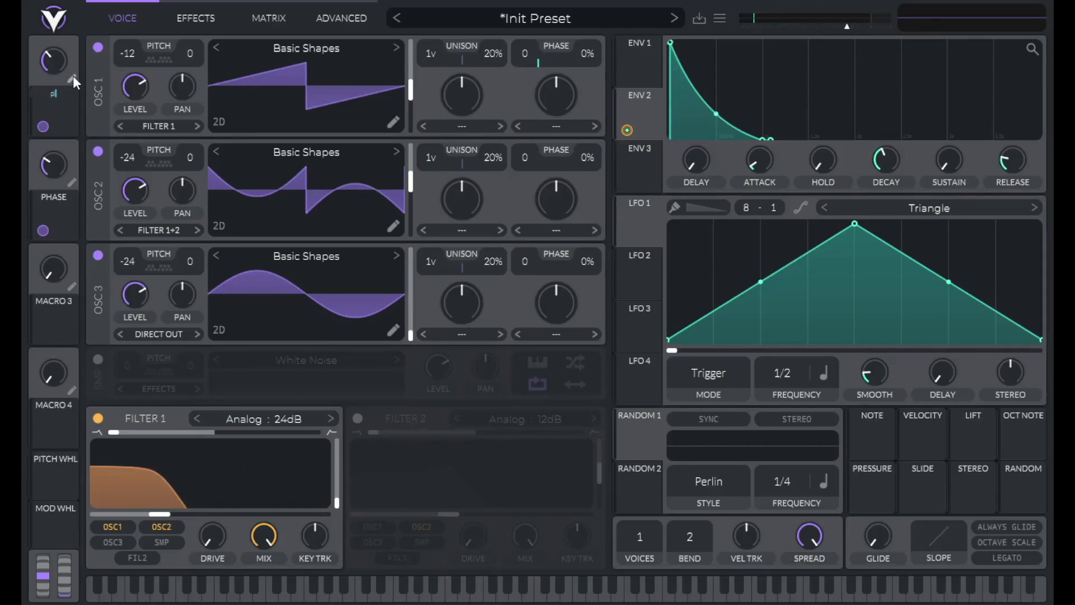
pyautogui.press('Return')
# - Set the PLUCK macro to exactly 0.23421
pyautogui.rightClick(49, 58)
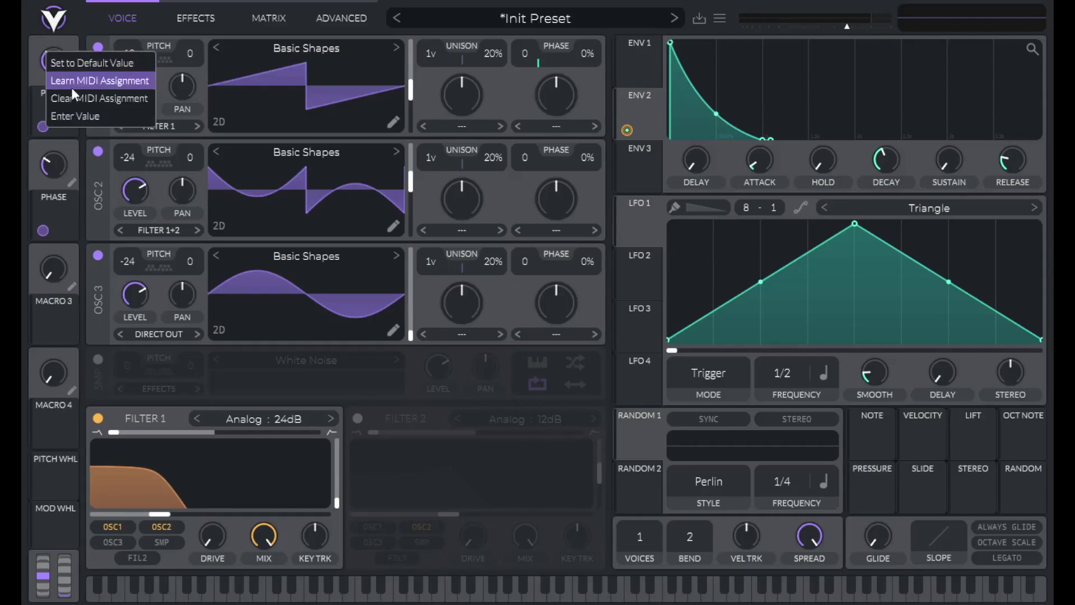
pyautogui.click(79, 113)
pyautogui.press('Return')
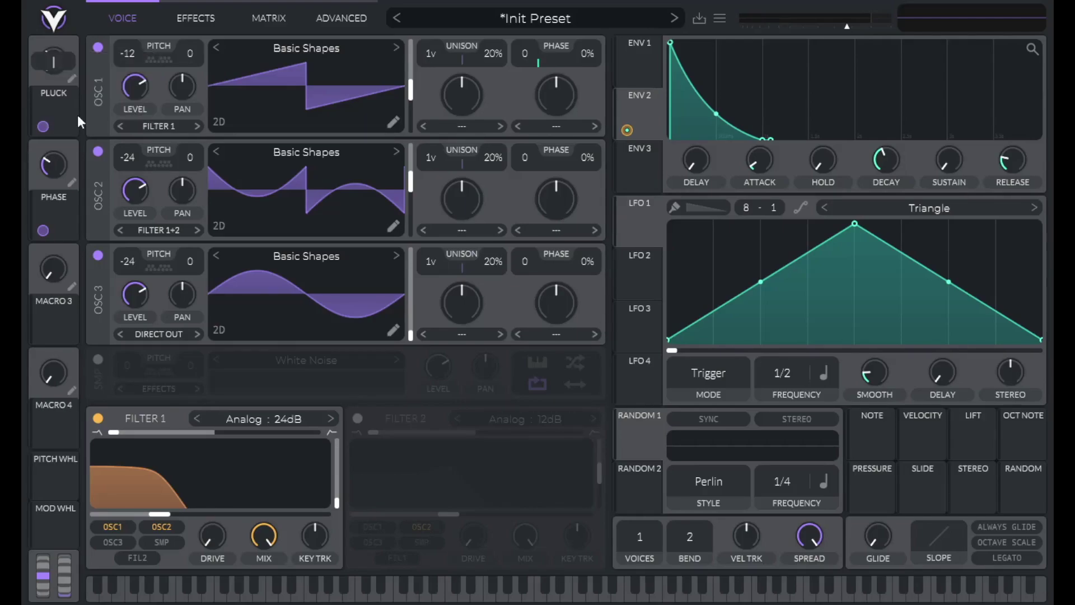
pyautogui.write('0.23421')
pyautogui.press('Return')
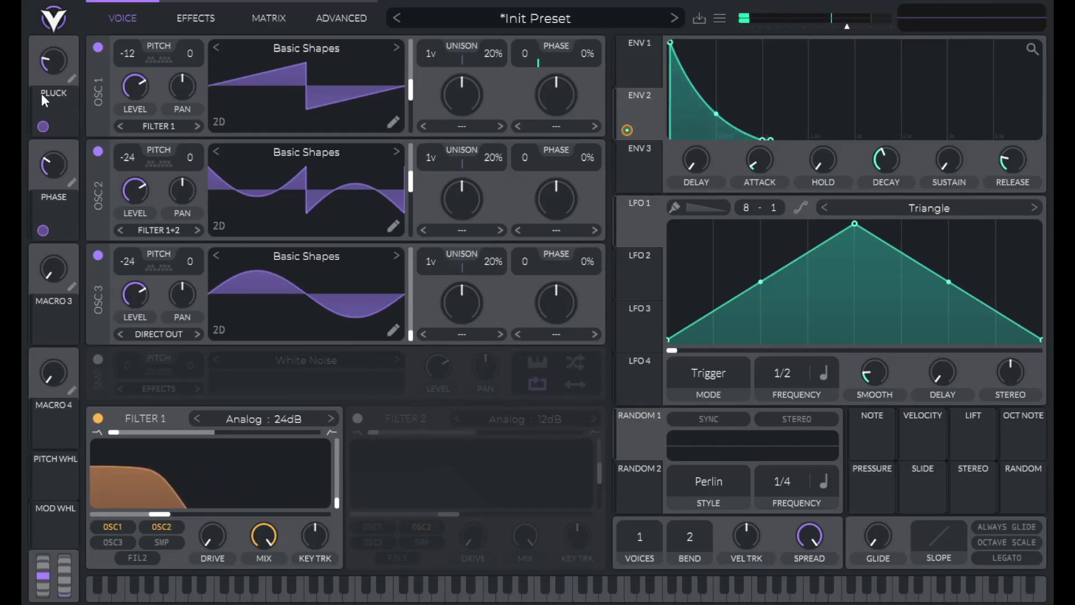
# - Enable Chorus with frequency set to Freeze, higher depth and mix lowered to 34%
pyautogui.click(196, 18)
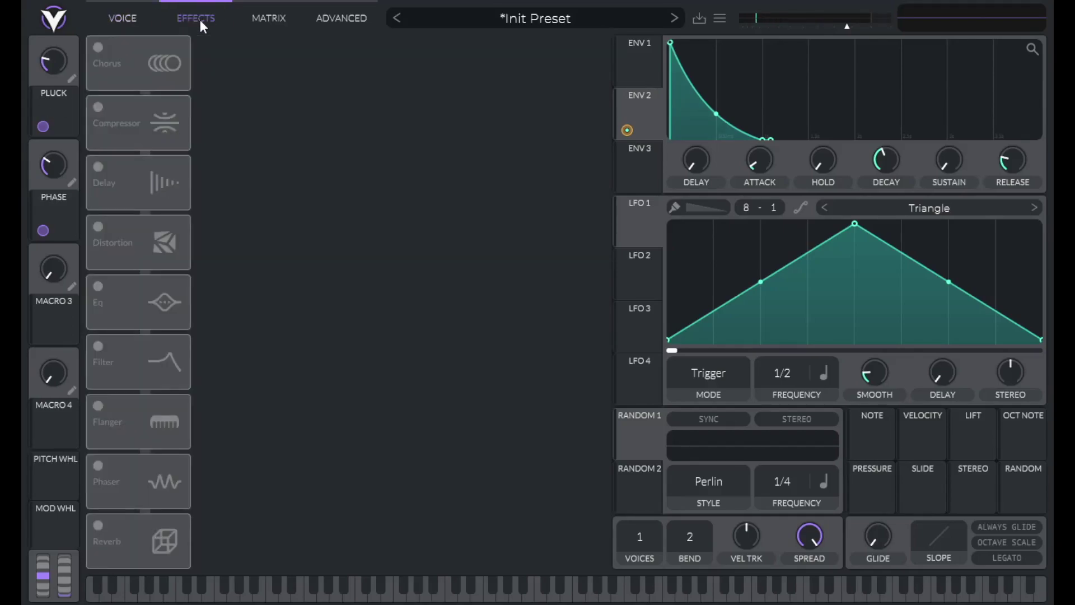
pyautogui.click(98, 49)
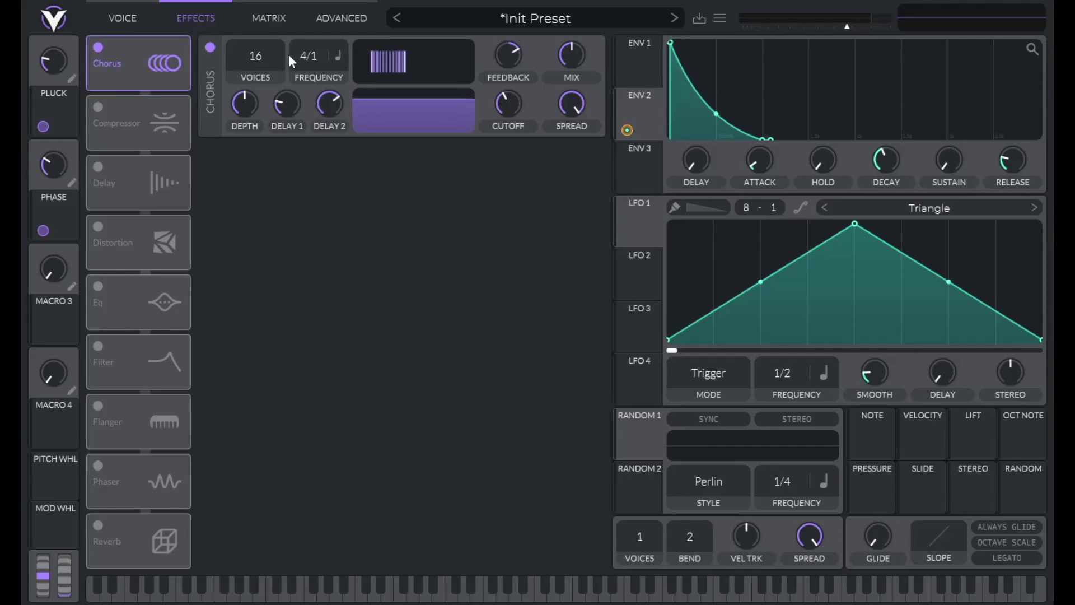
pyautogui.moveTo(317, 79); pyautogui.dragTo(327, 234)
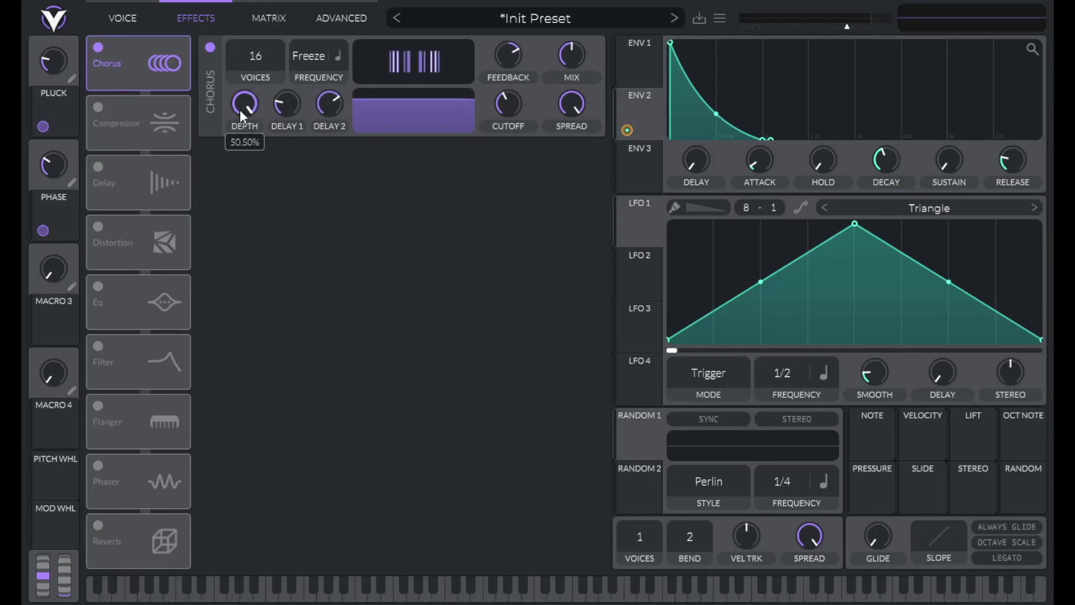
pyautogui.moveTo(240, 110); pyautogui.dragTo(254, 70)
pyautogui.moveTo(569, 48); pyautogui.dragTo(562, 66)
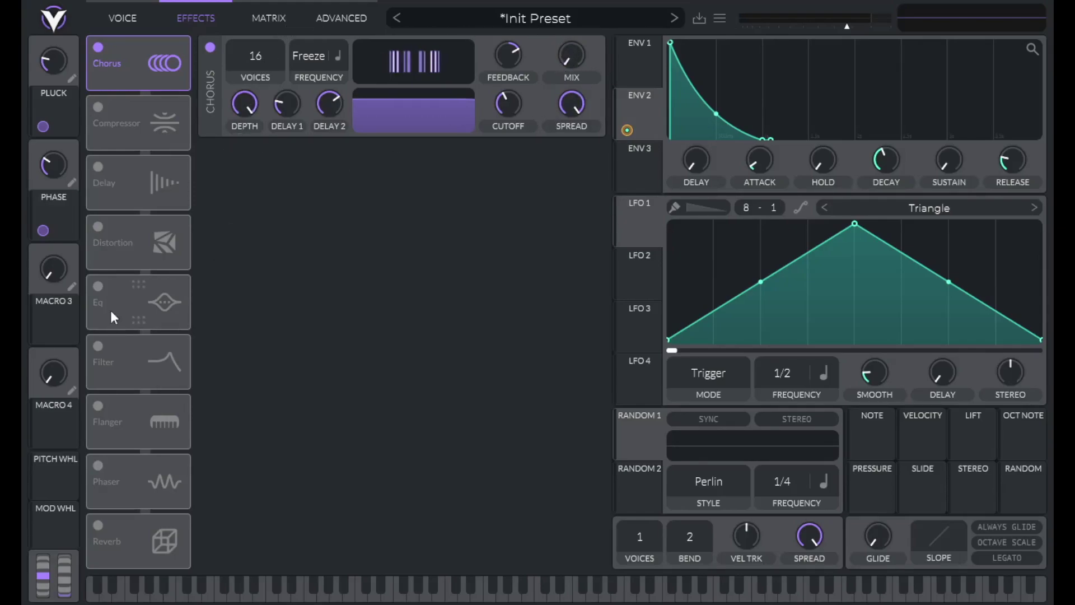
# - Assign Macro 3 to the chorus mix and rename it CHORUS
pyautogui.moveTo(63, 323); pyautogui.dragTo(573, 52)
pyautogui.click(76, 284)
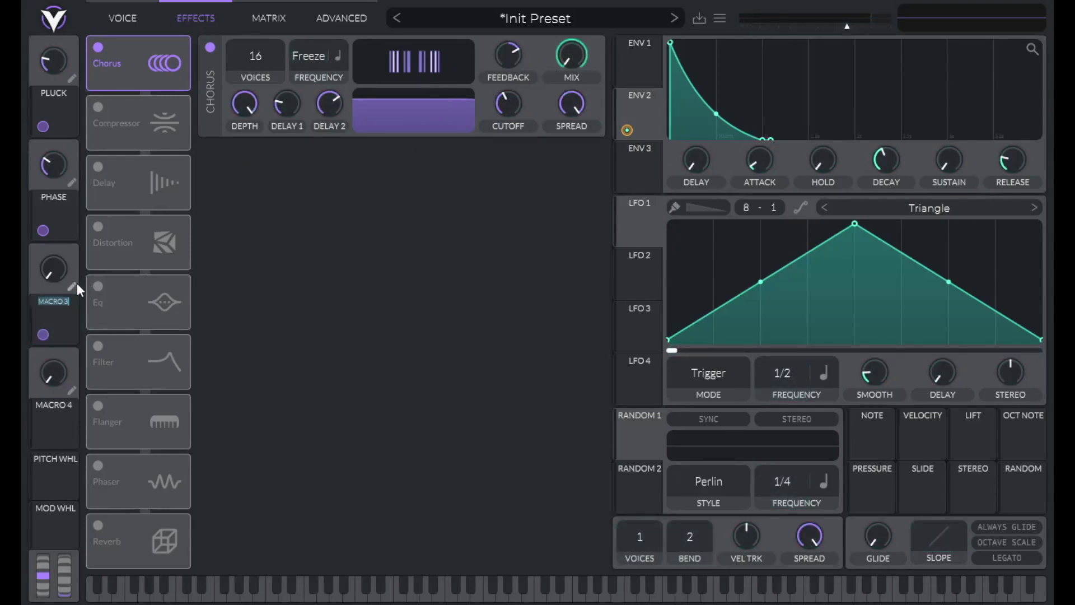
pyautogui.write('chorus')
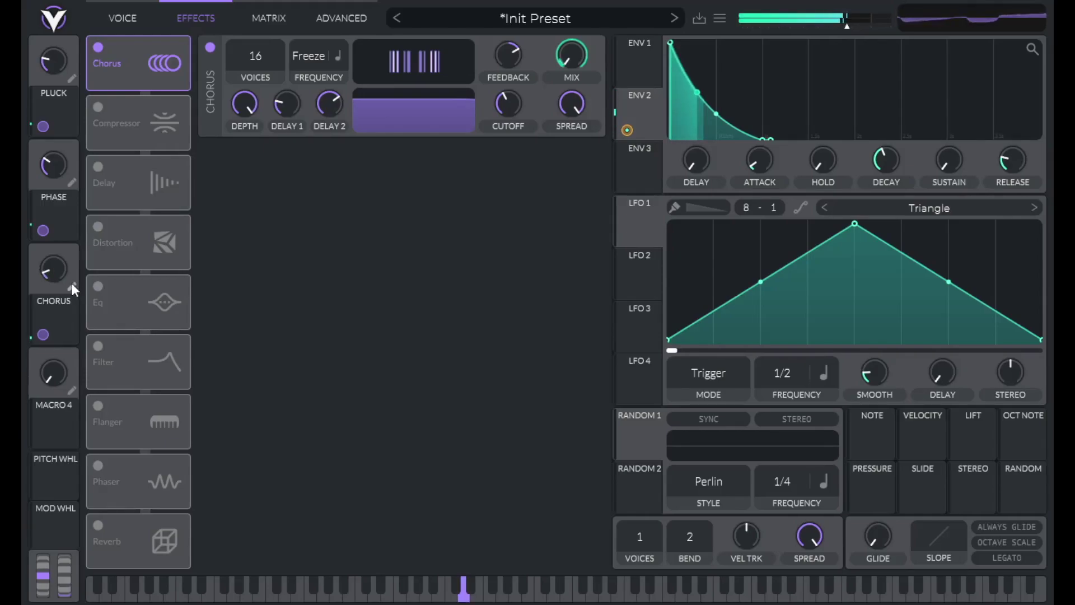
pyautogui.write('s')
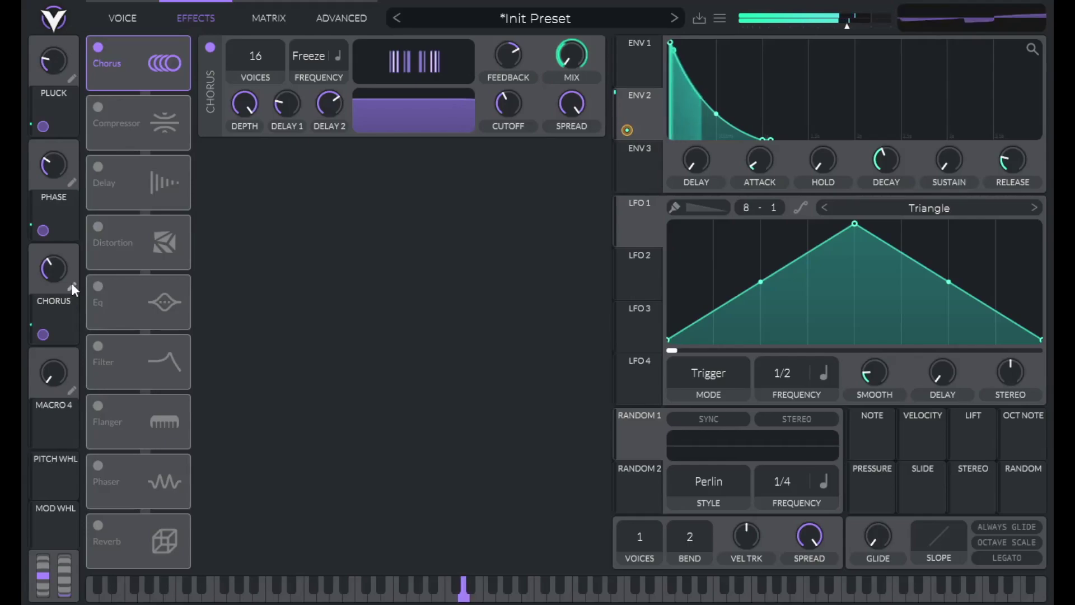
pyautogui.write('s')
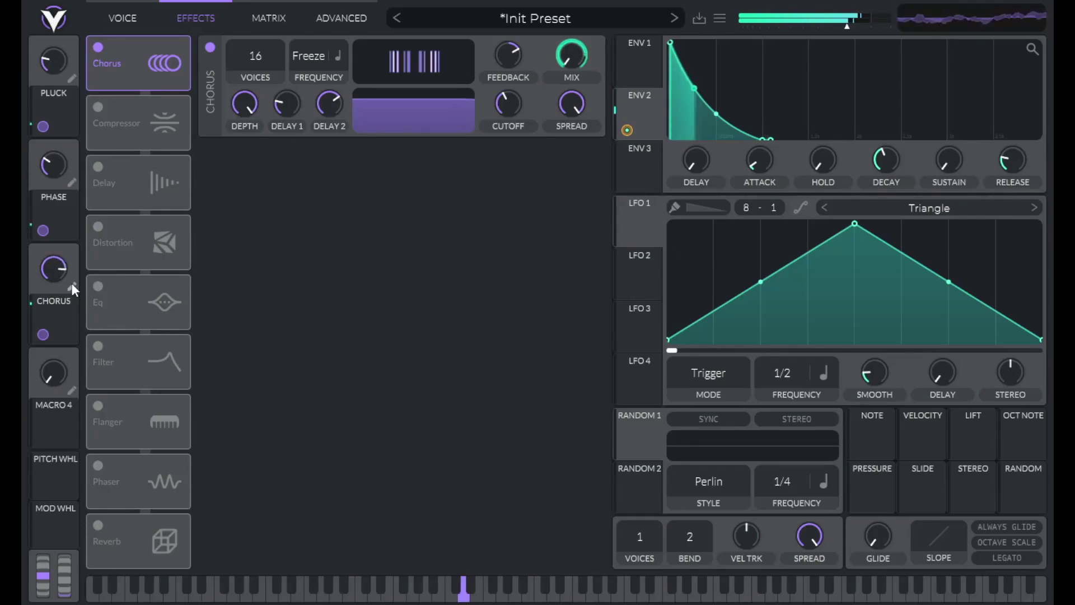
pyautogui.write('ss')
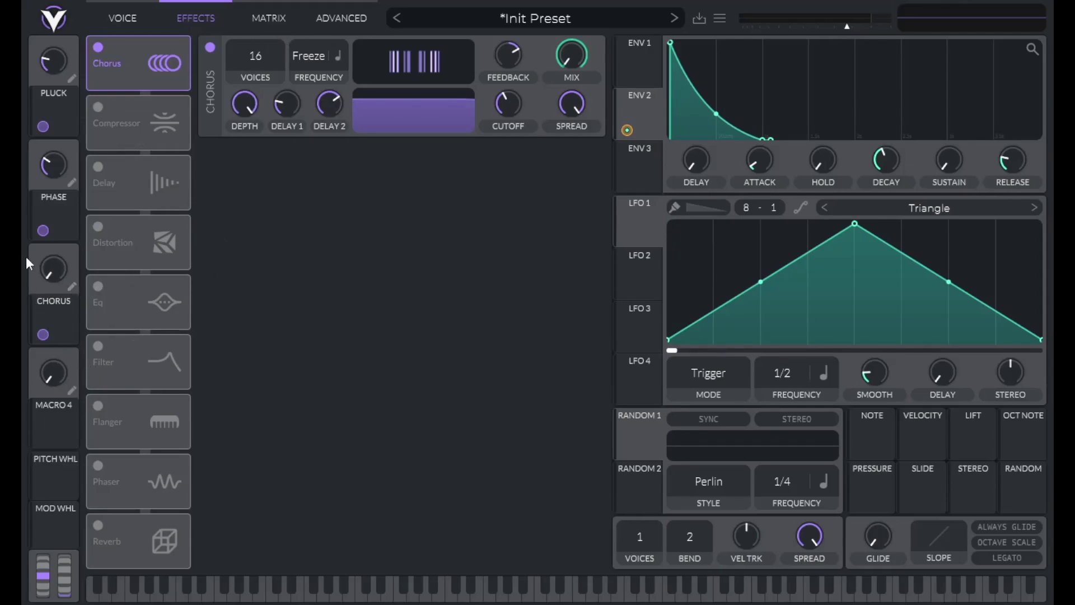
# - Set the CHORUS macro to exactly 0.175 and switch on the Compressor effect
pyautogui.rightClick(44, 268)
pyautogui.click(72, 332)
pyautogui.write('.175')
pyautogui.press('Return')
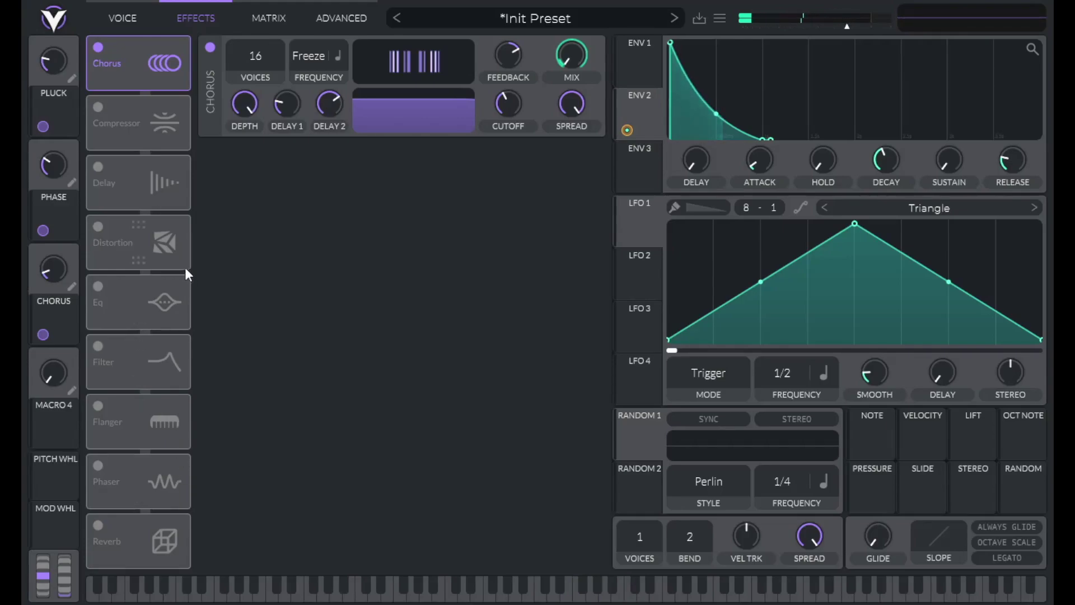
pyautogui.click(97, 107)
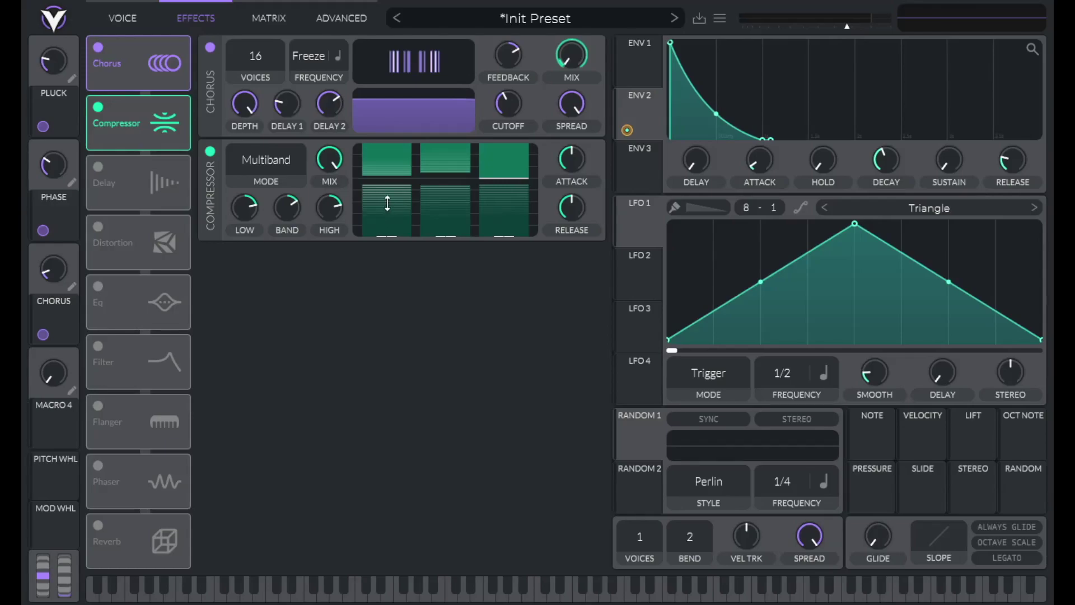
# - Set the compressor's low, mid and high band thresholds and slow the attack to 86%
pyautogui.moveTo(386, 195); pyautogui.dragTo(382, 516)
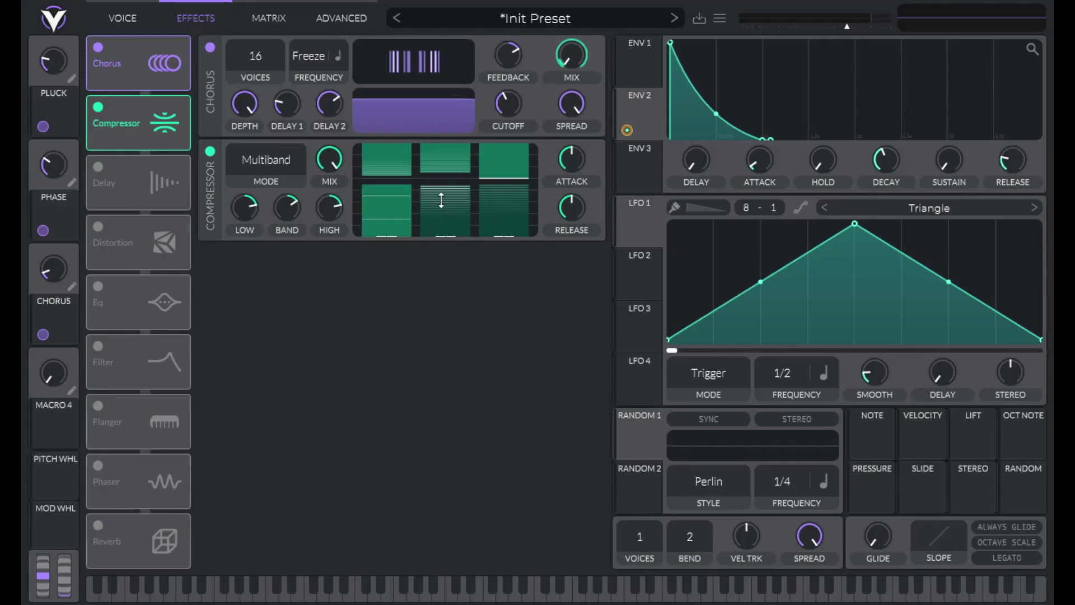
pyautogui.moveTo(445, 196); pyautogui.dragTo(493, 435)
pyautogui.moveTo(501, 208); pyautogui.dragTo(519, 531)
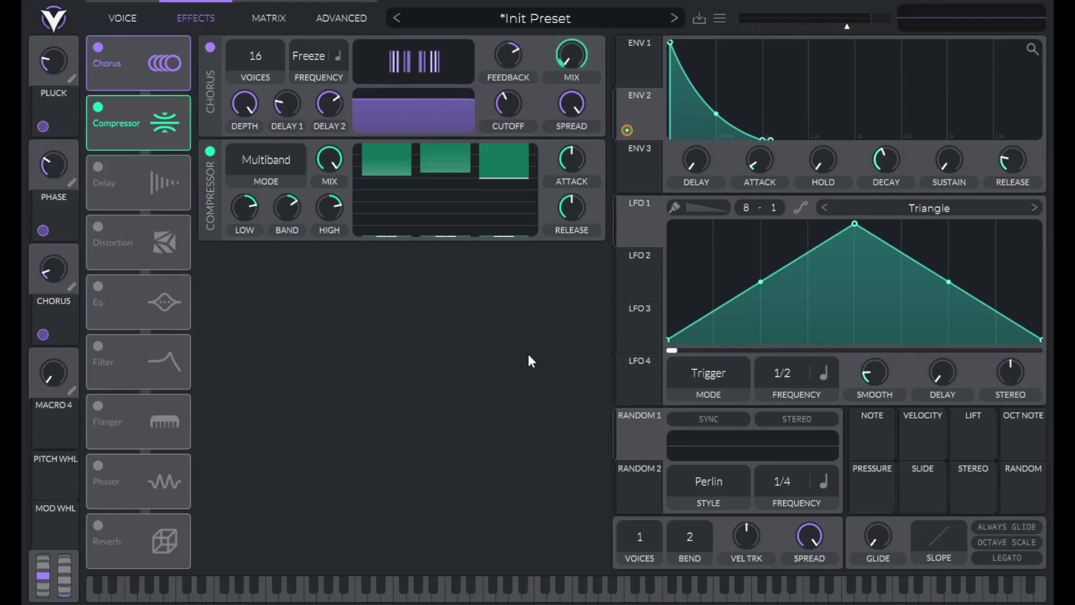
pyautogui.moveTo(573, 178)
pyautogui.moveTo(574, 149); pyautogui.dragTo(579, 129)
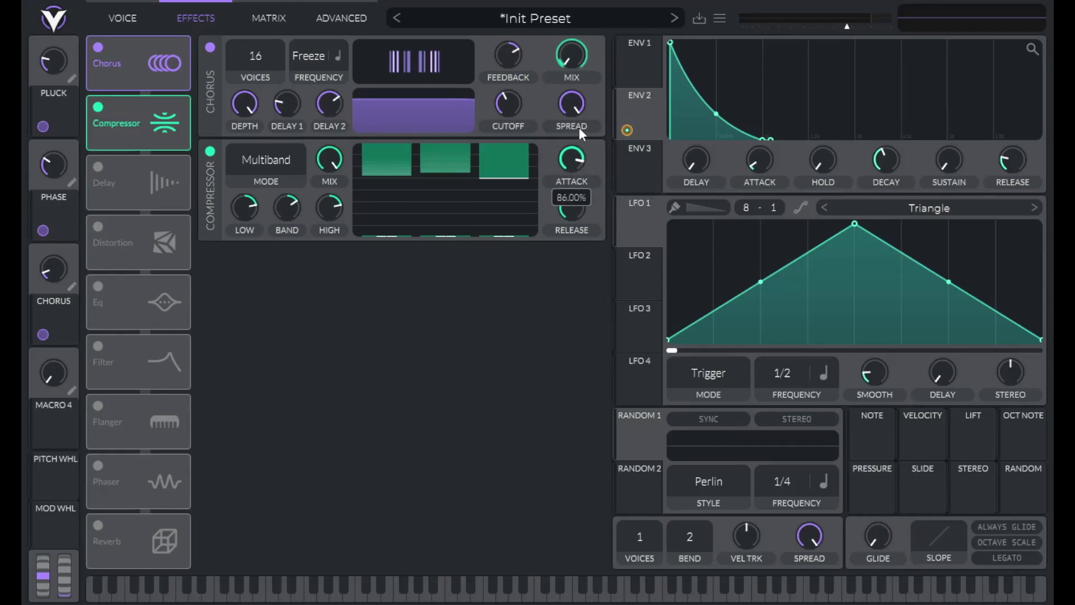
# - Set the compressor mix to exactly 0.1 and return to the oscillator page
pyautogui.moveTo(572, 214)
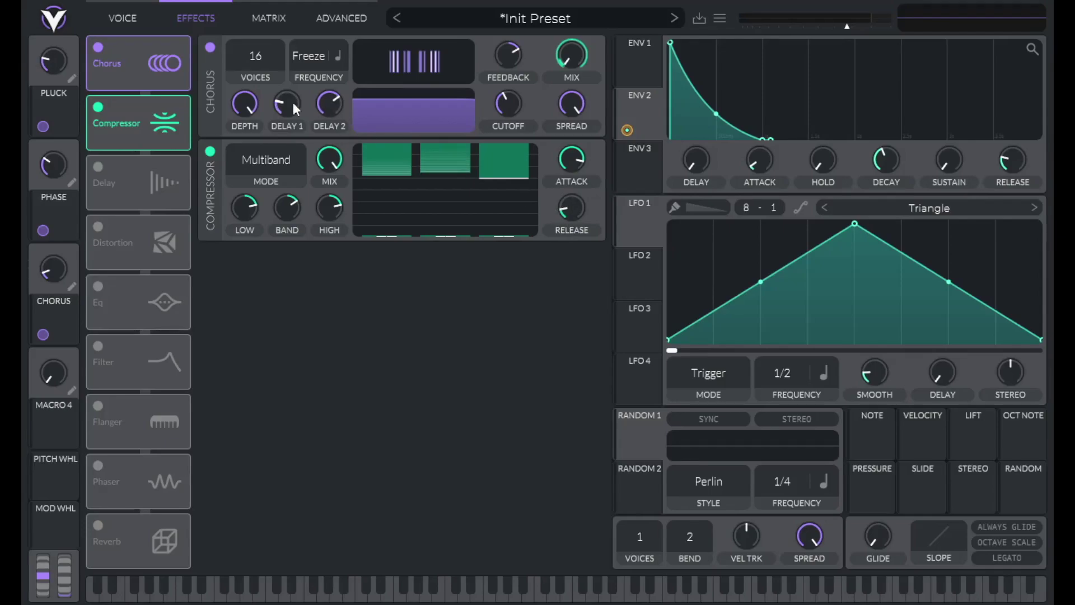
pyautogui.moveTo(329, 159); pyautogui.dragTo(327, 372)
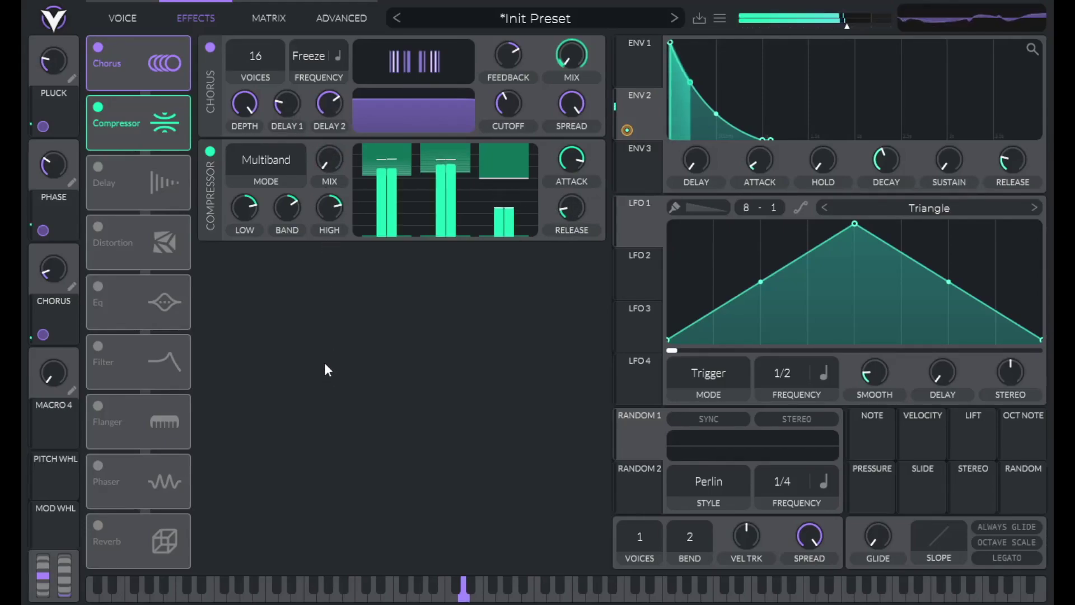
pyautogui.moveTo(331, 159)
pyautogui.moveTo(328, 146); pyautogui.dragTo(354, 176)
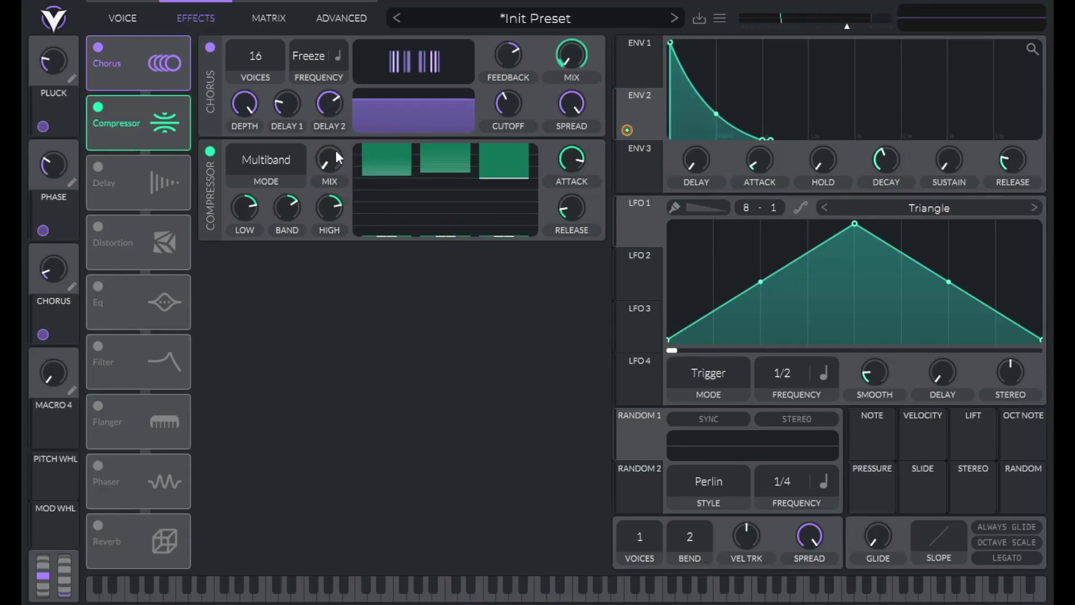
pyautogui.rightClick(332, 156)
pyautogui.click(344, 199)
pyautogui.write('0.13')
pyautogui.press('Return')
pyautogui.click(125, 19)
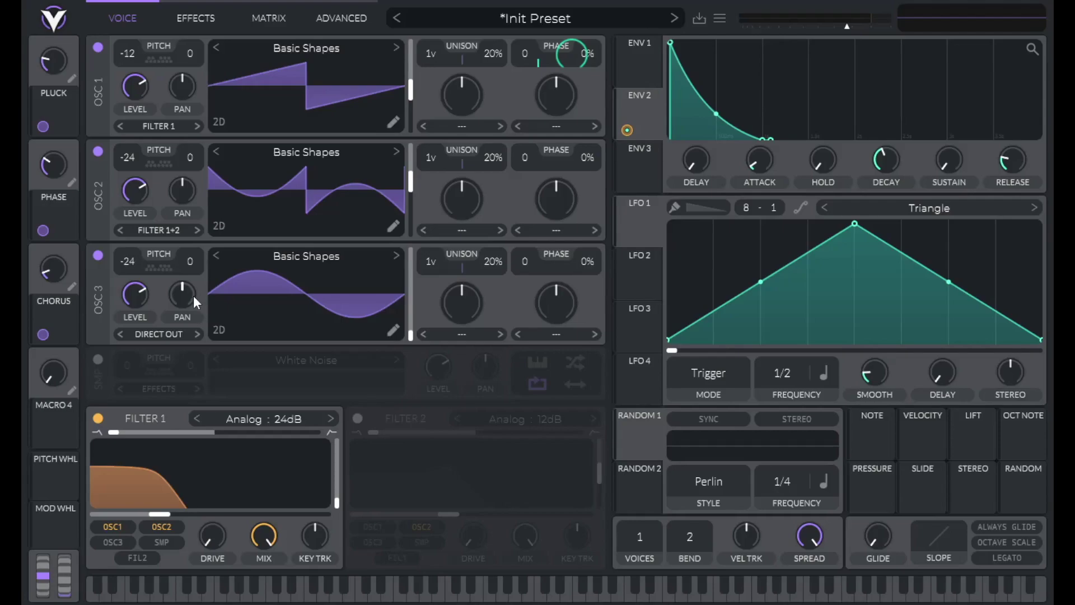
# - Browse the advanced and effects pages and play the D note to audition the sound
pyautogui.click(328, 18)
pyautogui.click(114, 19)
pyautogui.click(329, 23)
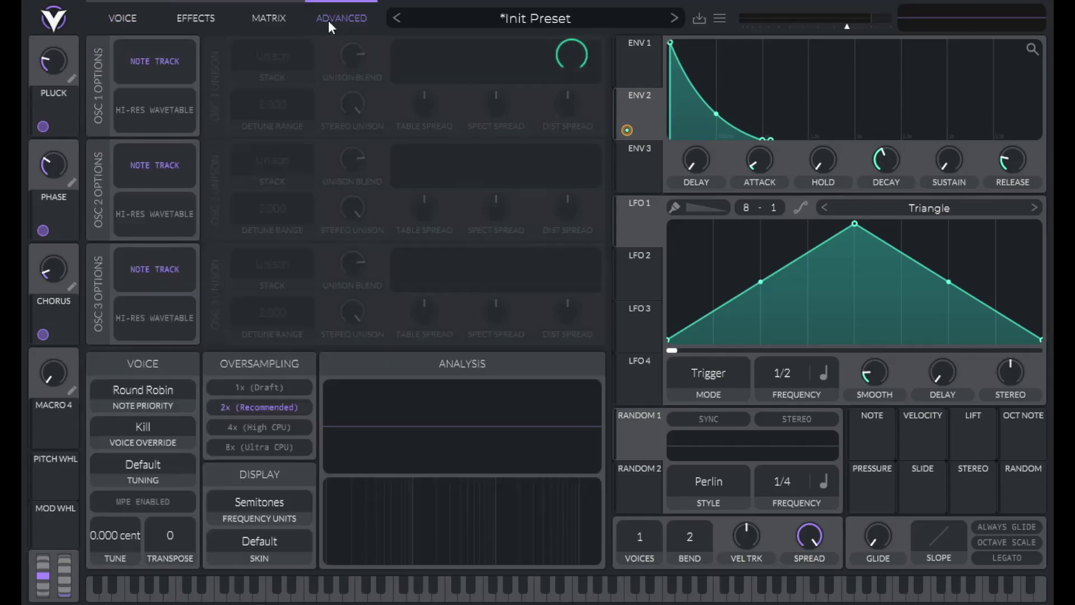
pyautogui.click(180, 18)
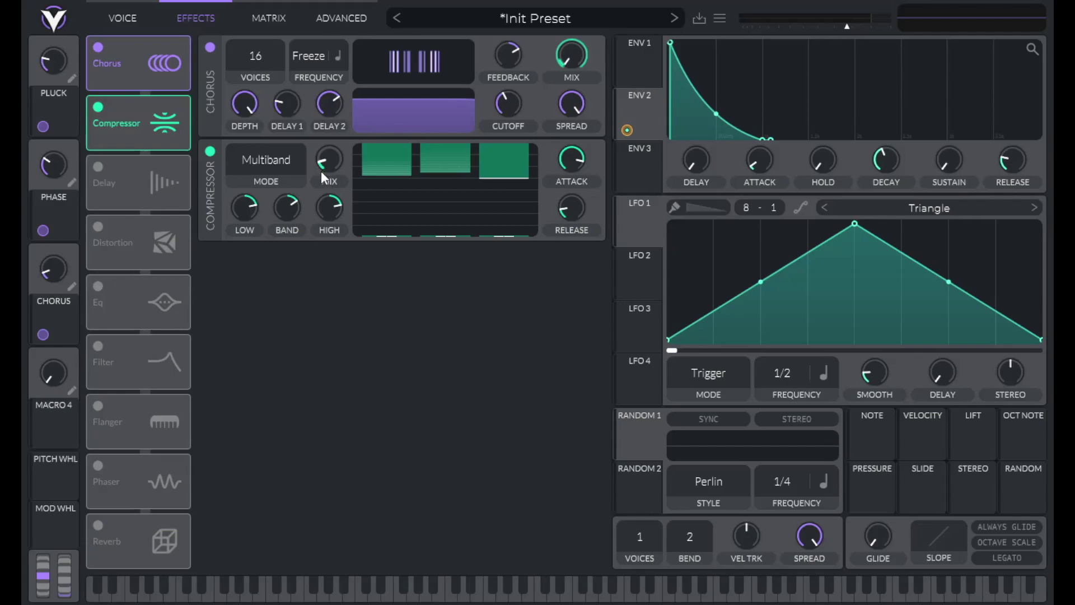
pyautogui.click(334, 20)
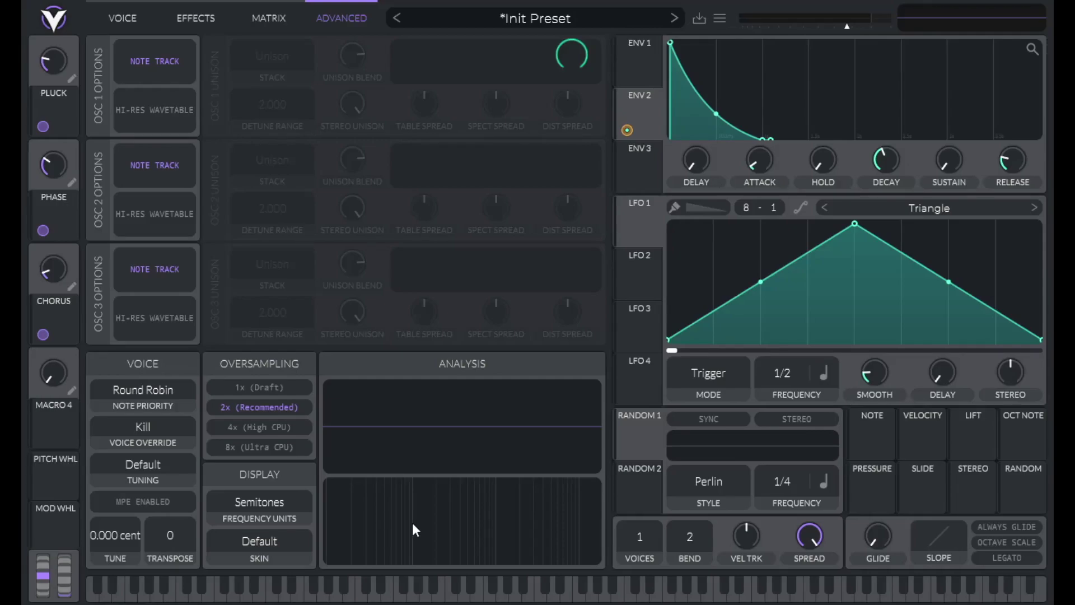
pyautogui.press('d')
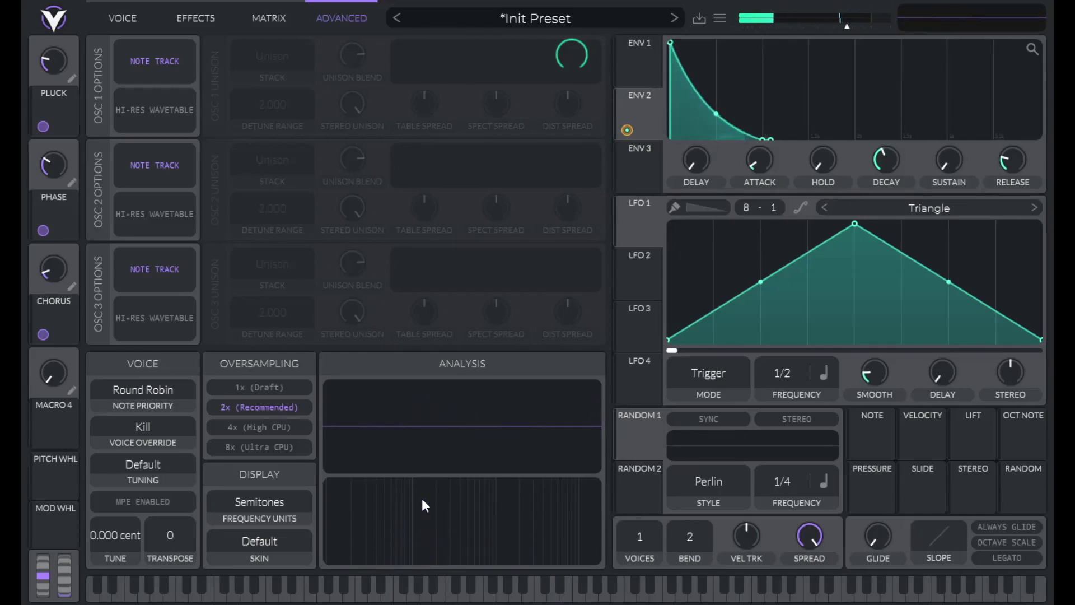
pyautogui.press('d')
# - Set oscillator 3's level to 0.7 and check the advanced settings page
pyautogui.click(193, 17)
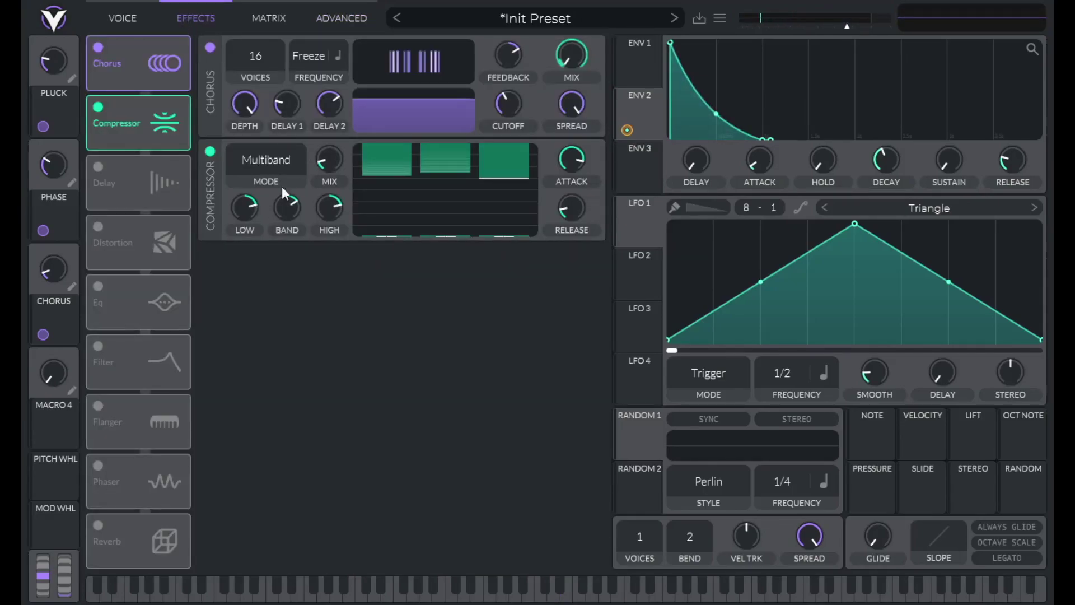
pyautogui.click(128, 18)
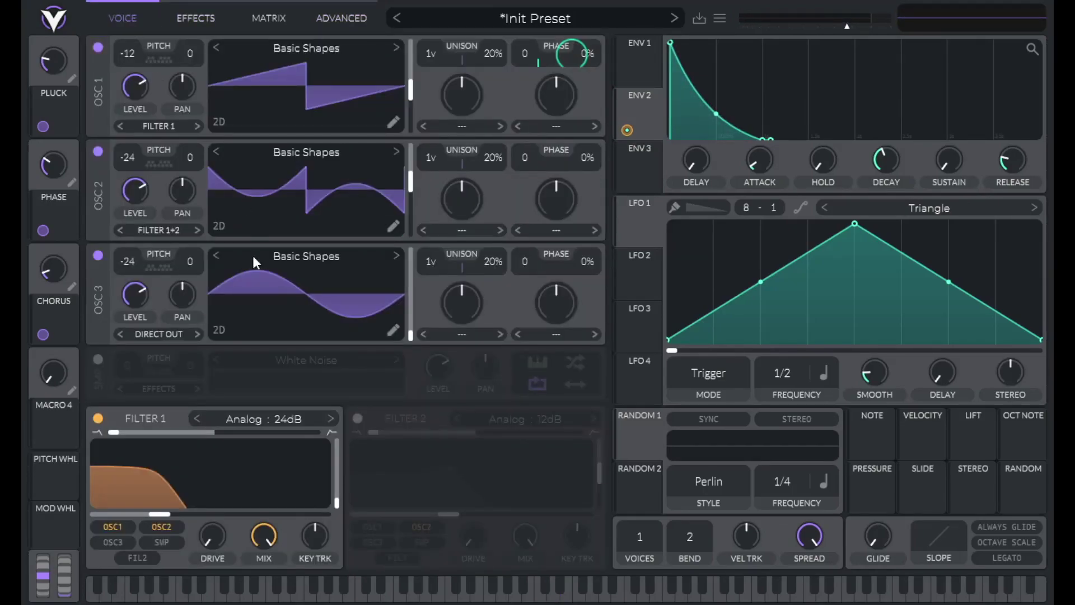
pyautogui.rightClick(137, 292)
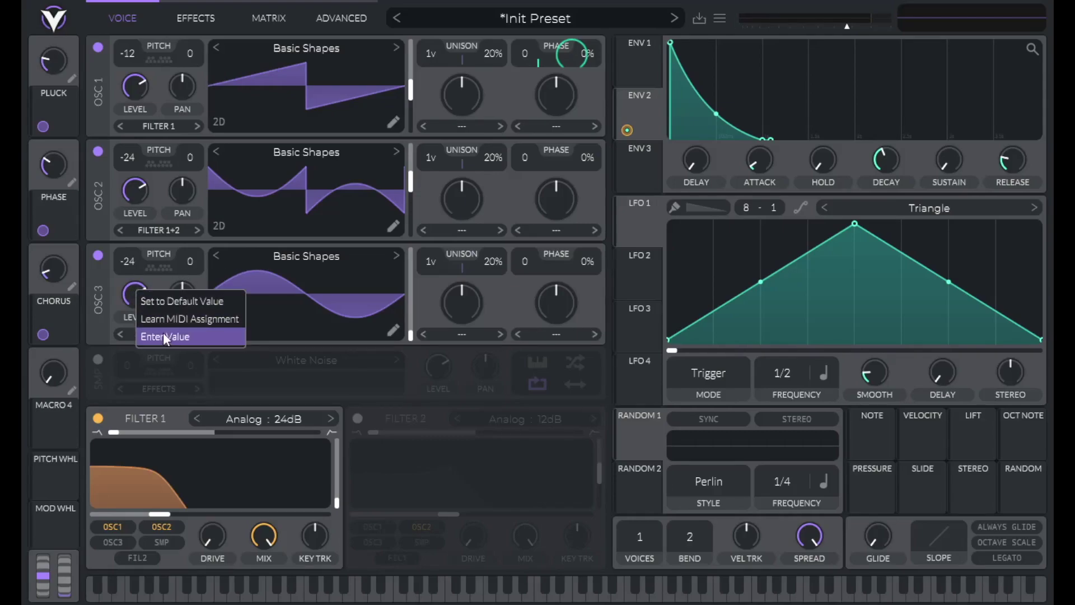
pyautogui.click(163, 336)
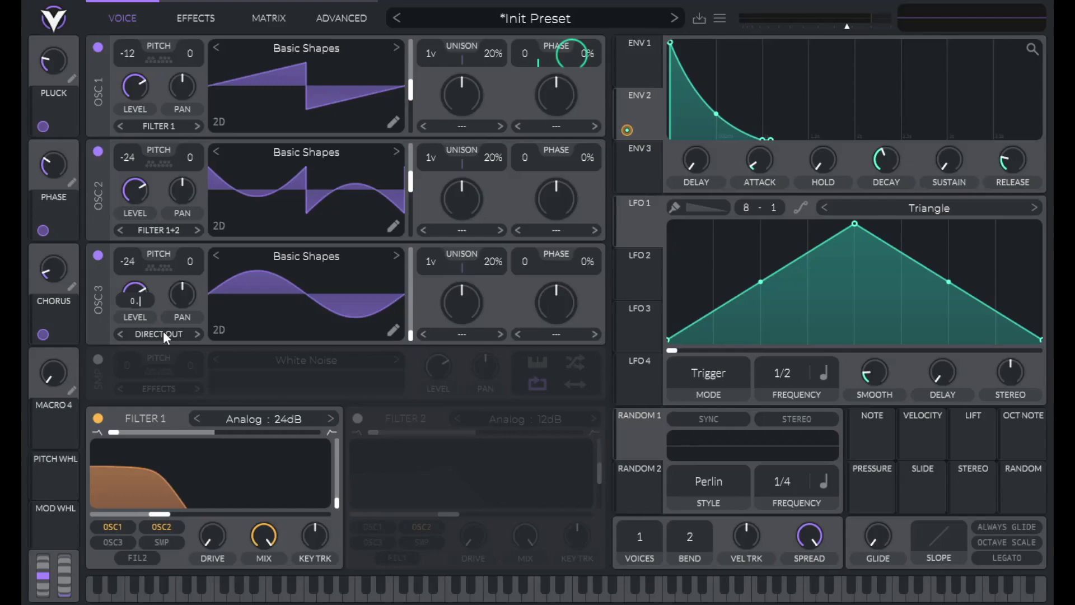
pyautogui.press('Return')
pyautogui.click(336, 14)
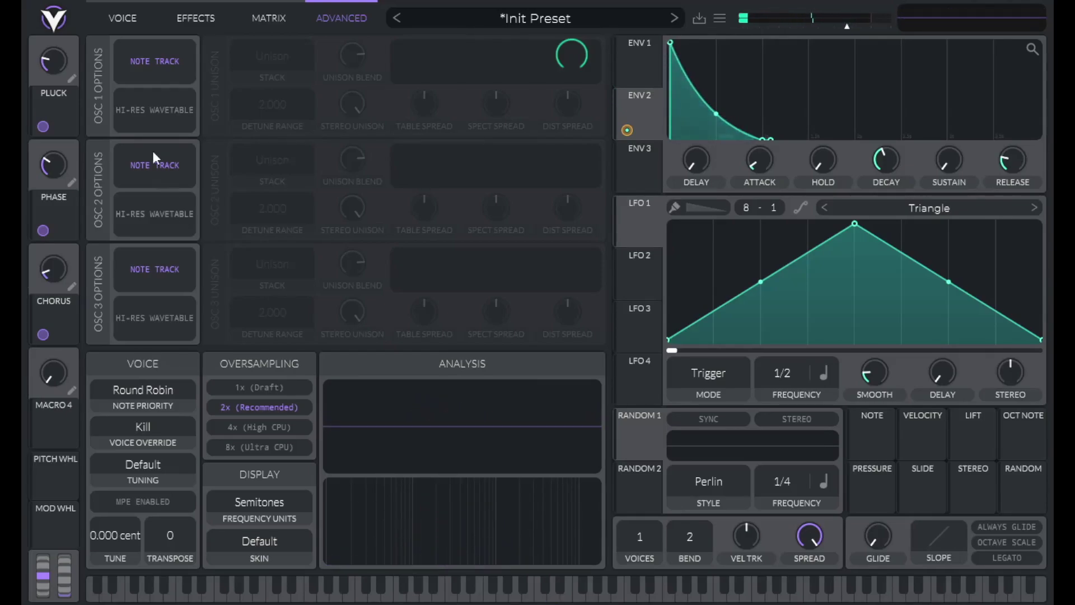
pyautogui.click(119, 17)
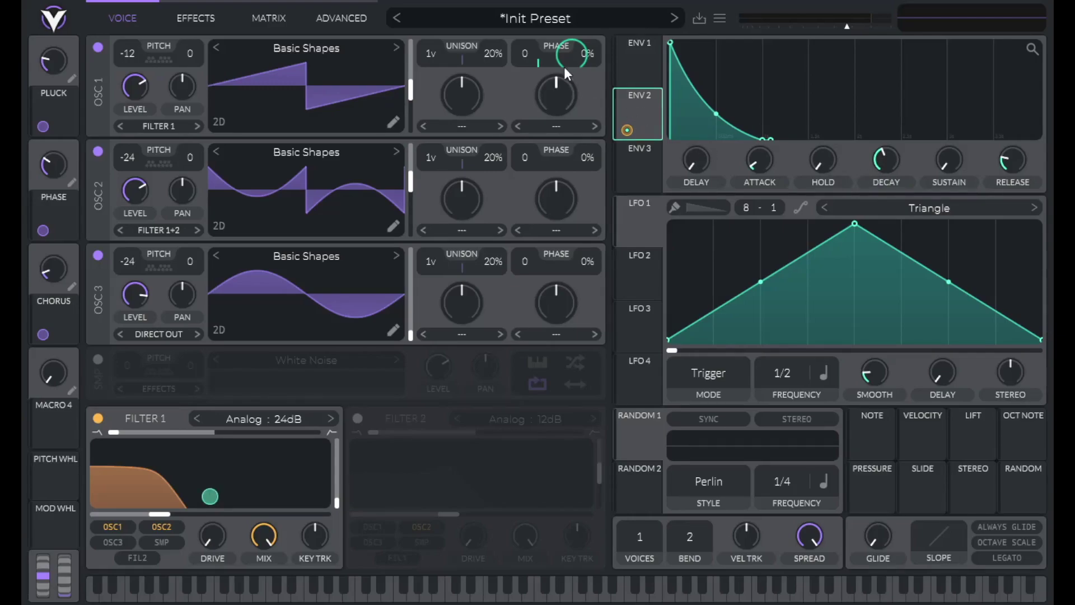
# - Turn the envelope decay down to near minimum and assign Macro 4 to it
pyautogui.moveTo(572, 47); pyautogui.dragTo(551, 51)
pyautogui.moveTo(886, 161); pyautogui.dragTo(813, 319)
pyautogui.moveTo(53, 428); pyautogui.dragTo(886, 163)
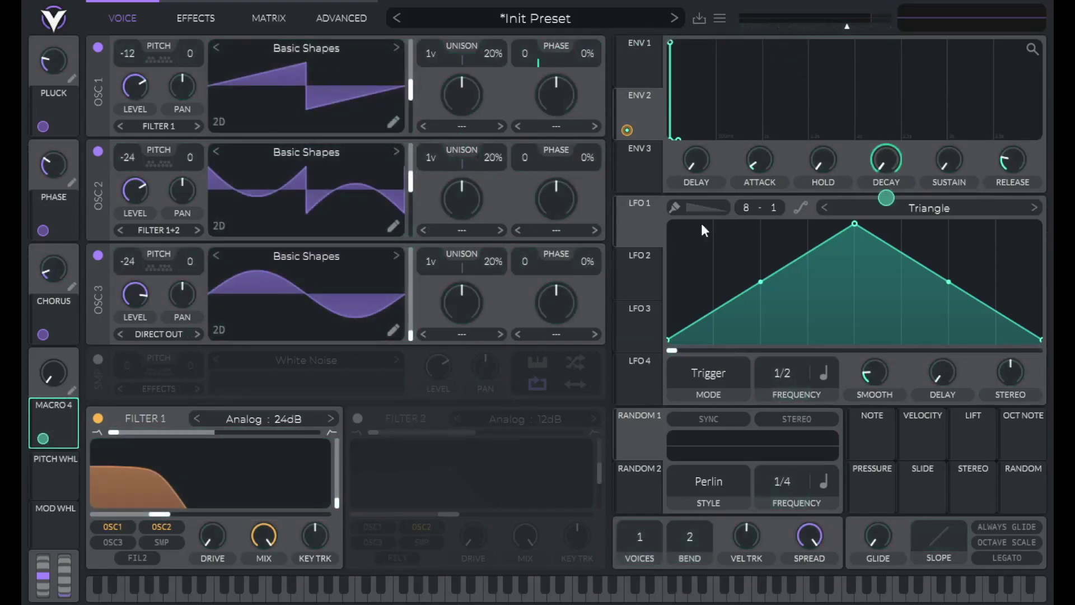
# - Set Macro 4 to exactly 0.39657
pyautogui.rightClick(57, 376)
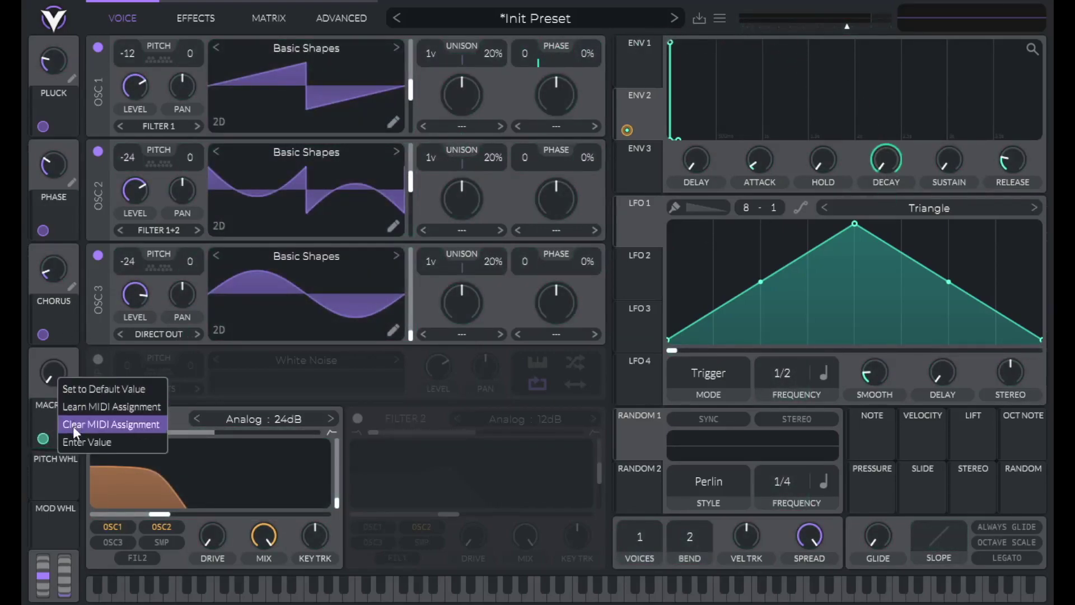
pyautogui.click(75, 443)
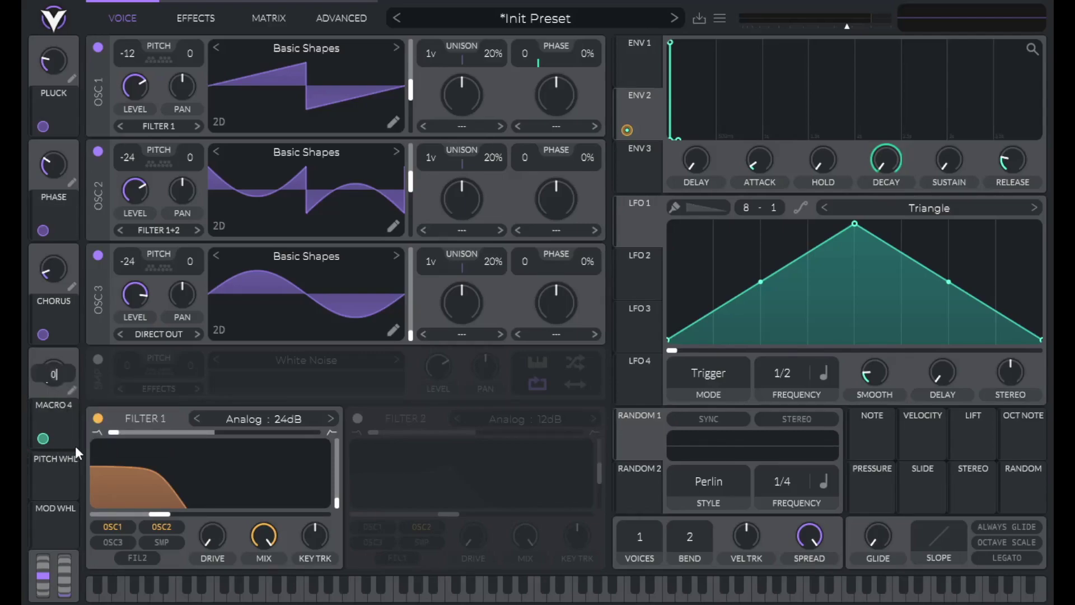
pyautogui.write('.39657')
pyautogui.press('Return')
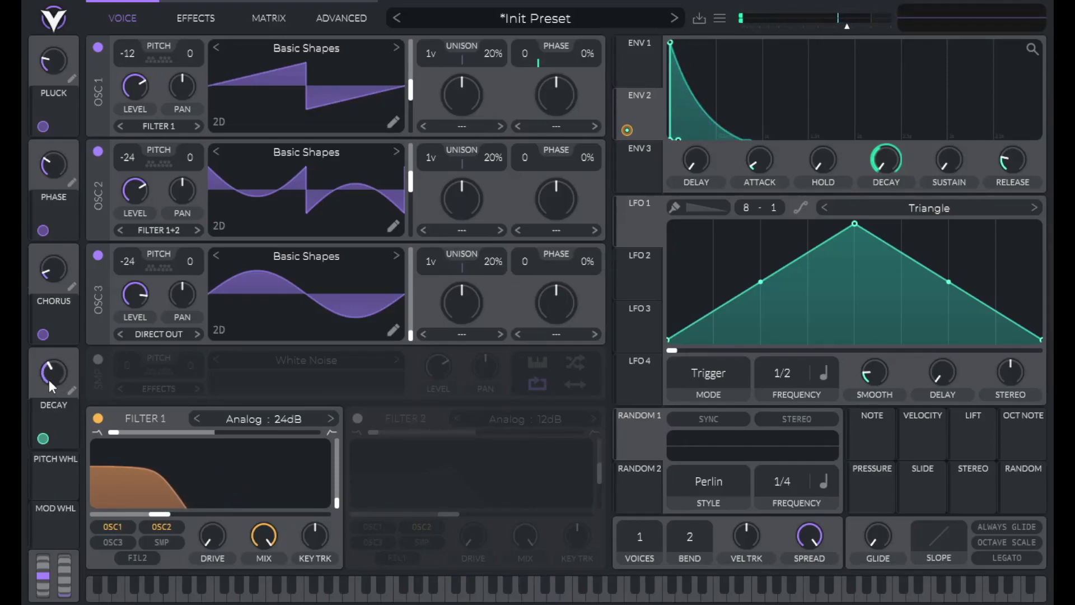
# - Raise the Decay macro slightly to lengthen the pluck's envelope decay
pyautogui.moveTo(48, 380)
pyautogui.mouseDown()
pyautogui.moveTo(82, 317)
pyautogui.moveTo(63, 413)
pyautogui.moveTo(56, 375)
pyautogui.mouseUp()
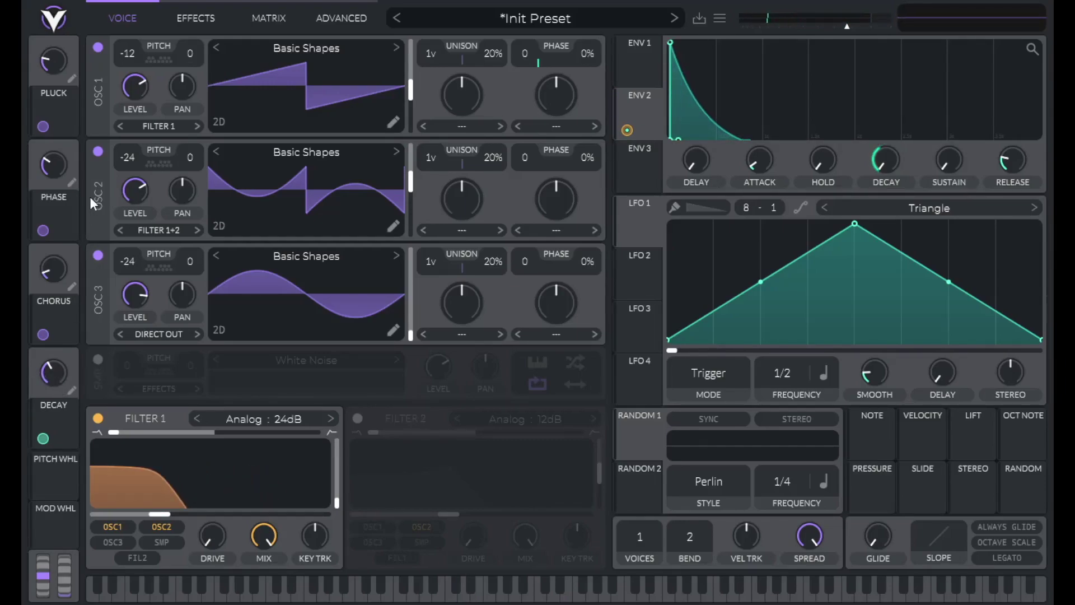